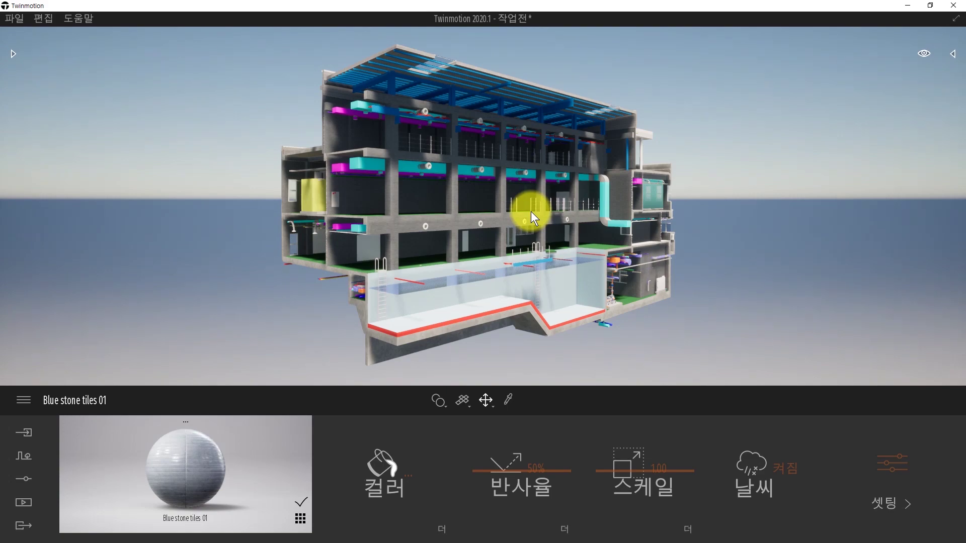
Inspect the magenta and cyan ceiling ducts up close at the open end of the cutaway building.
scroll(539, 215, up, 2)
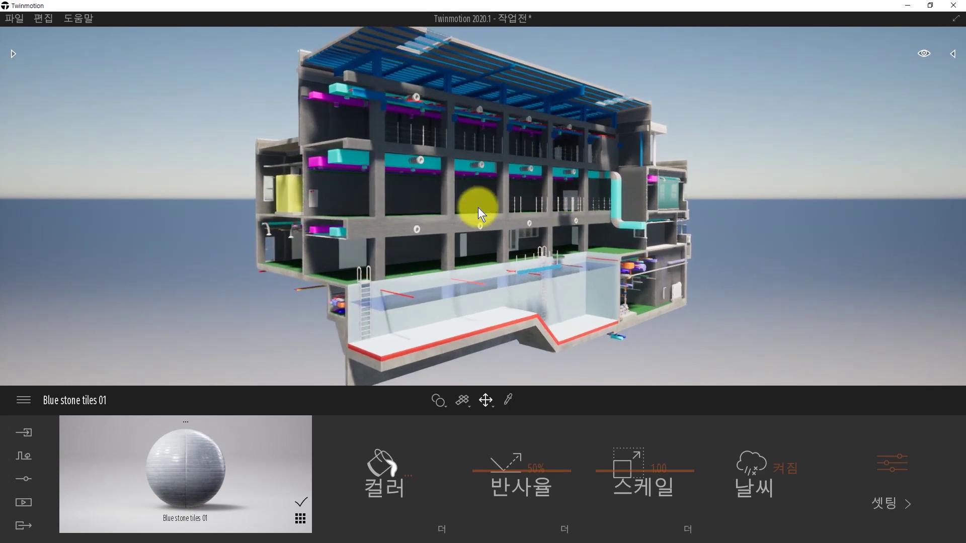
scroll(478, 210, up, 5)
shift+middle_drag(493, 205, 538, 212)
scroll(523, 211, up, 2)
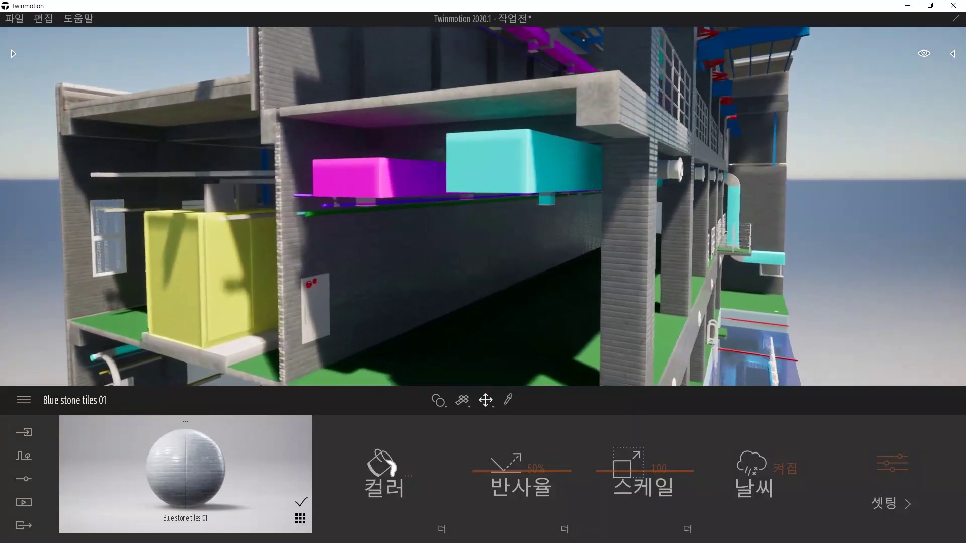
middle_drag(518, 282, 514, 95)
scroll(514, 201, down, 2)
shift+middle_drag(495, 204, 536, 205)
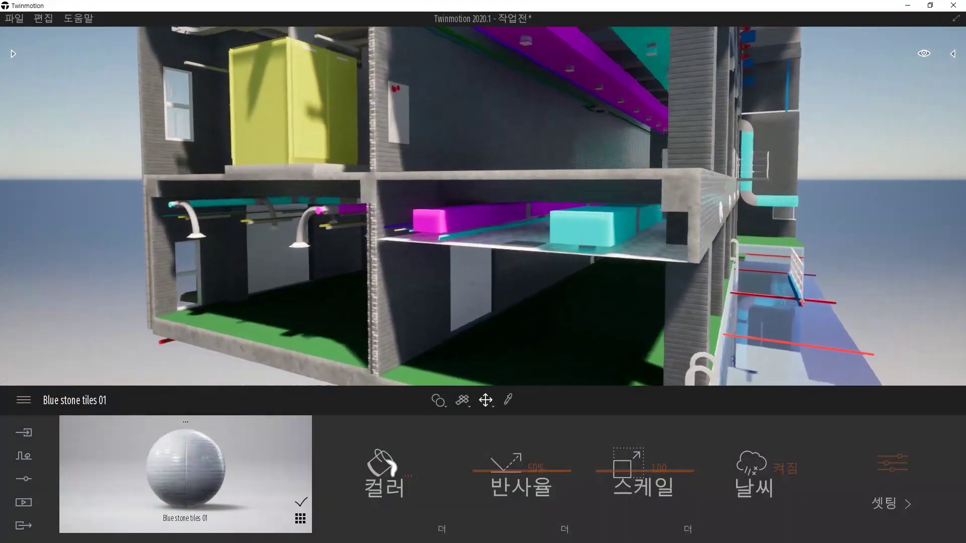
middle_drag(523, 151, 523, 266)
scroll(523, 242, up, 2)
key(w)
right_drag(486, 193, 506, 165)
key(d)
key(a)
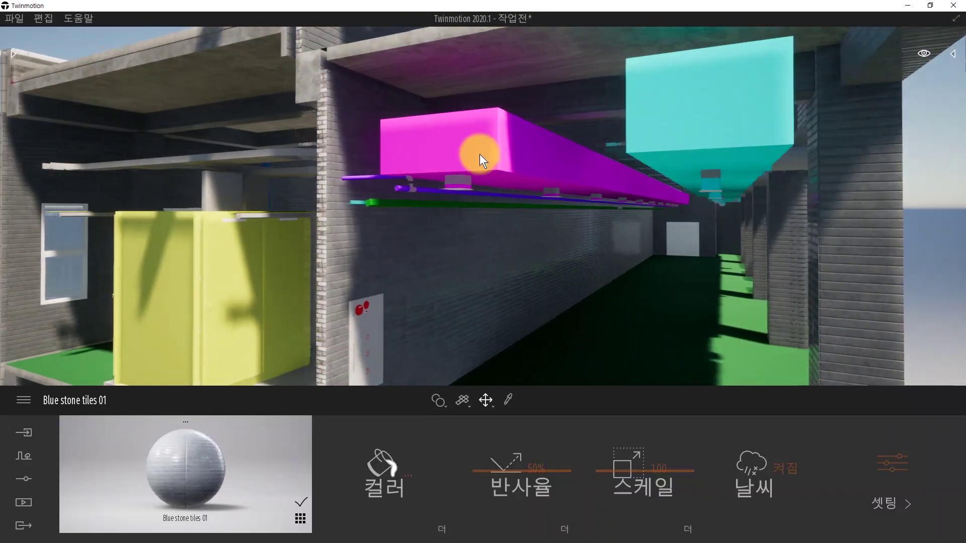
key(q)
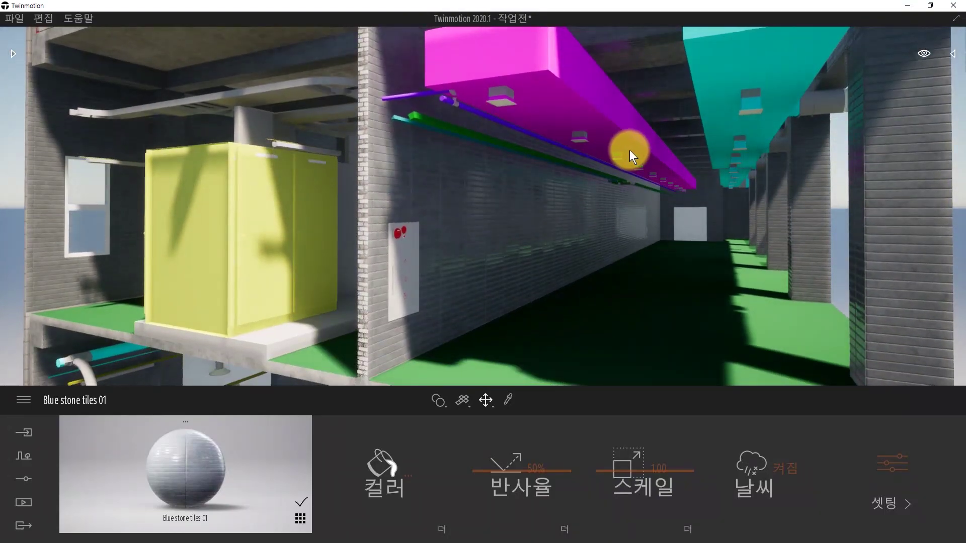
drag(530, 100, 446, 185)
key(d)
key(w)
key(s)
key(e)
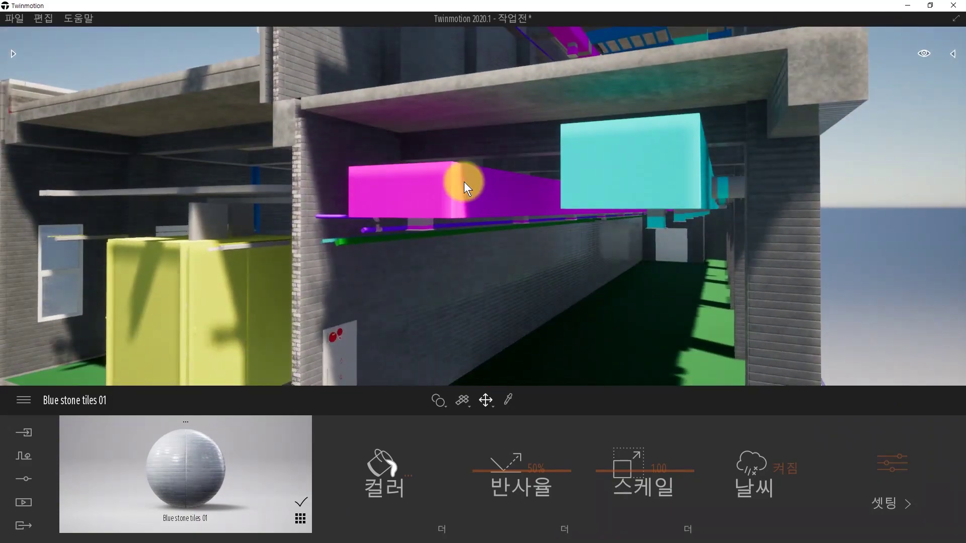
Pick the magenta duct's material 공조_RA and turn on its X-ray (엑스레이) setting.
key(t)
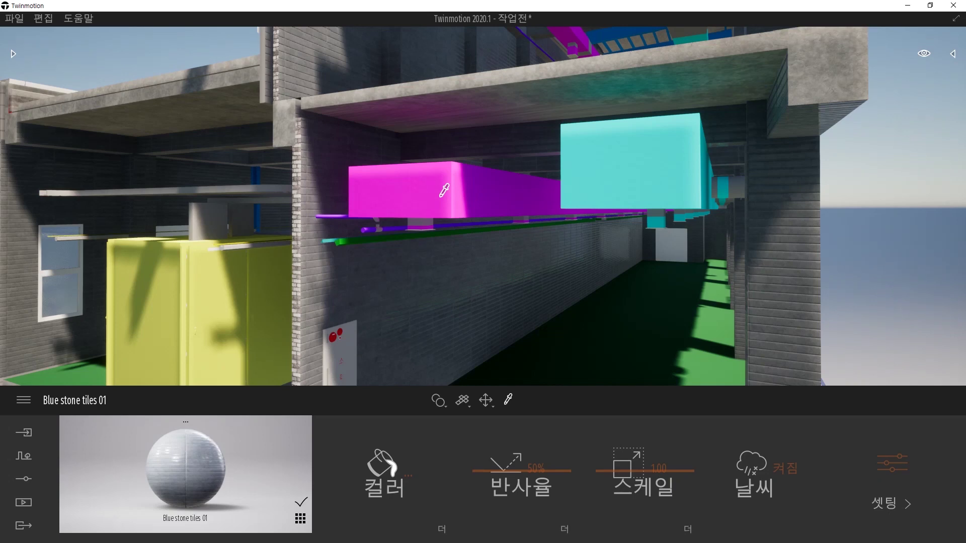
click(444, 190)
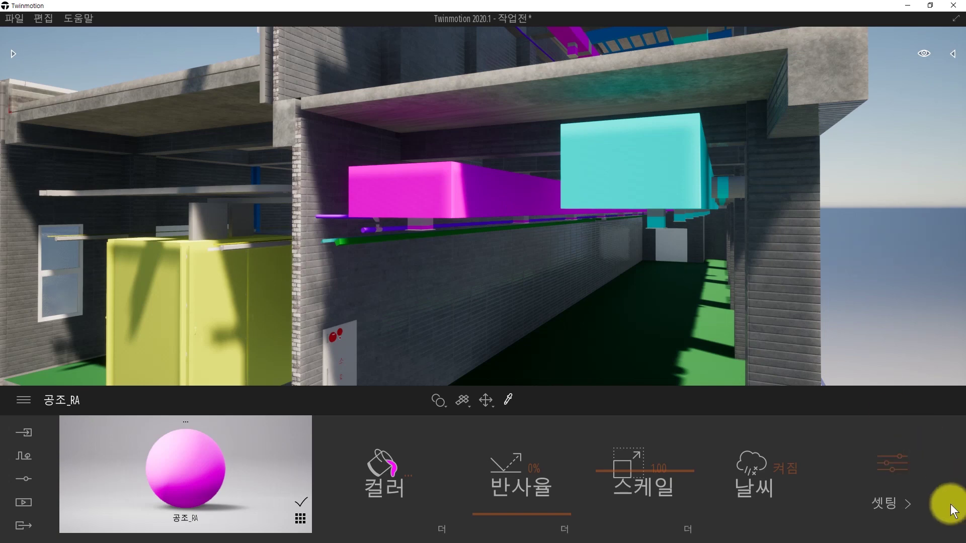
click(897, 461)
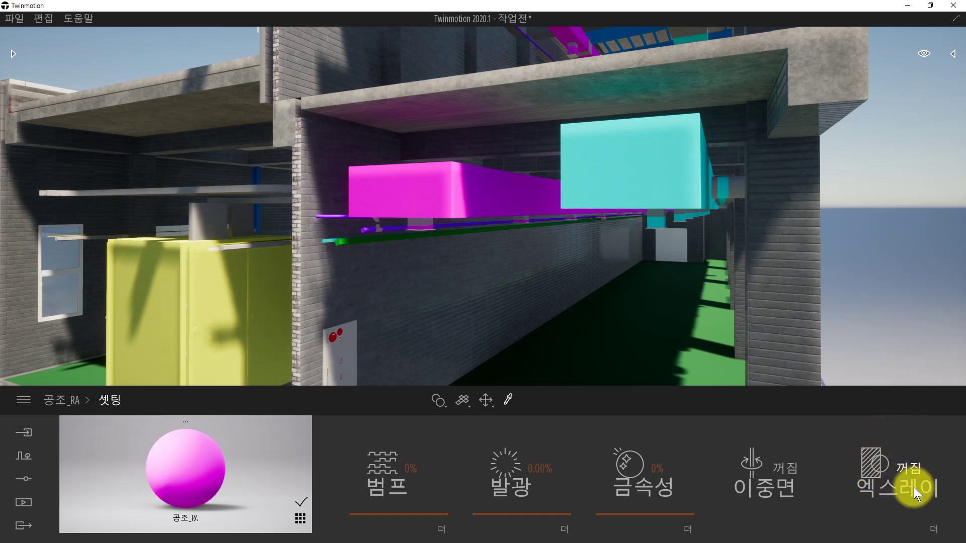
click(891, 466)
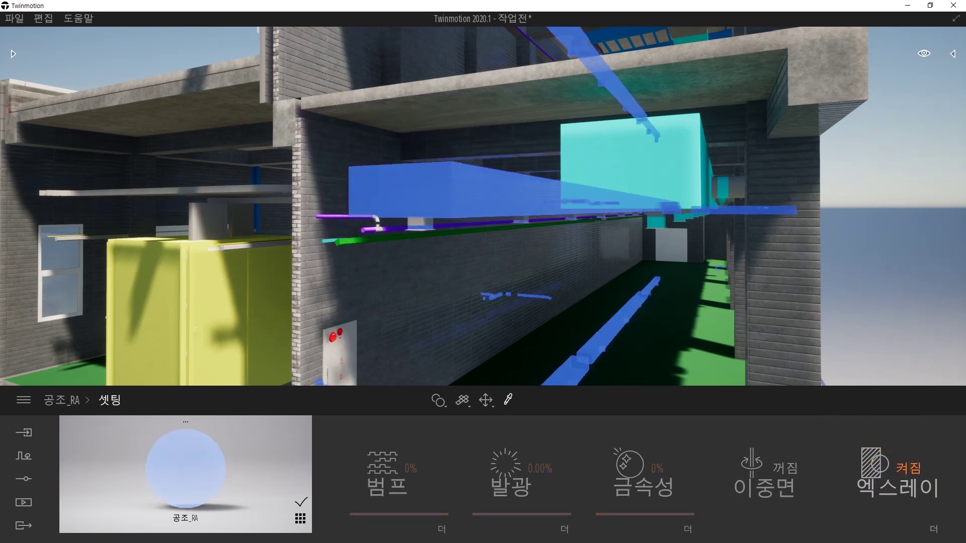
Examine from outside how the X-ray ducts show through the building's walls and floors.
scroll(702, 303, down, 4)
scroll(701, 303, down, 10)
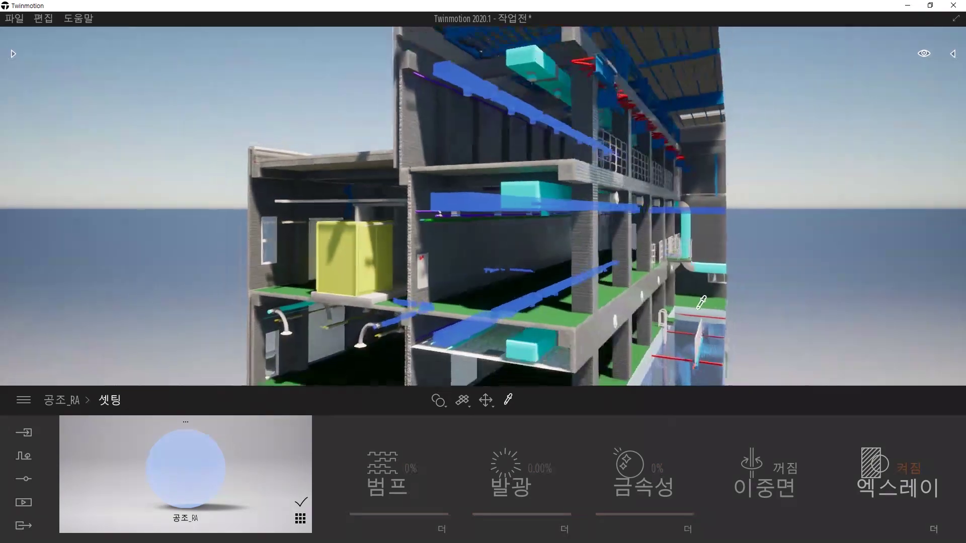
scroll(702, 302, up, 10)
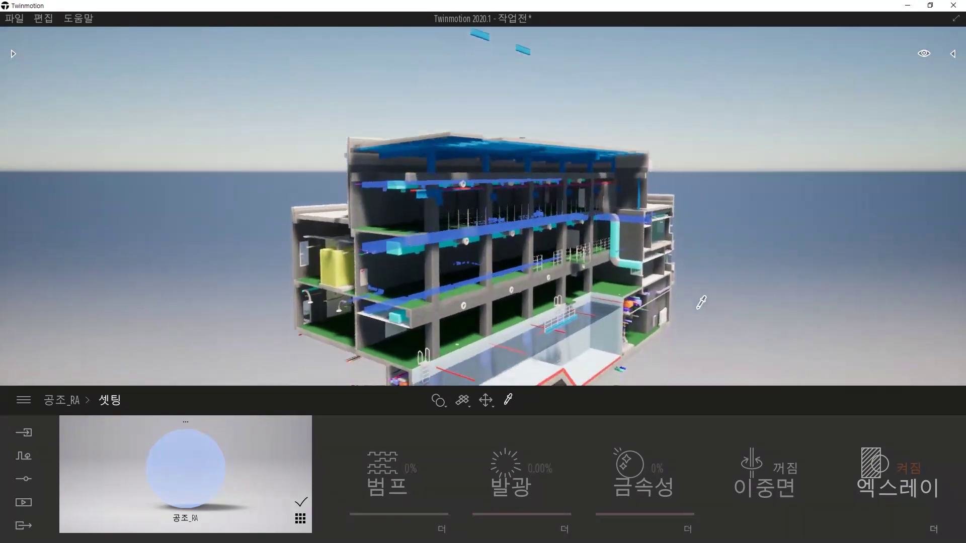
shift+middle_drag(309, 239, 287, 240)
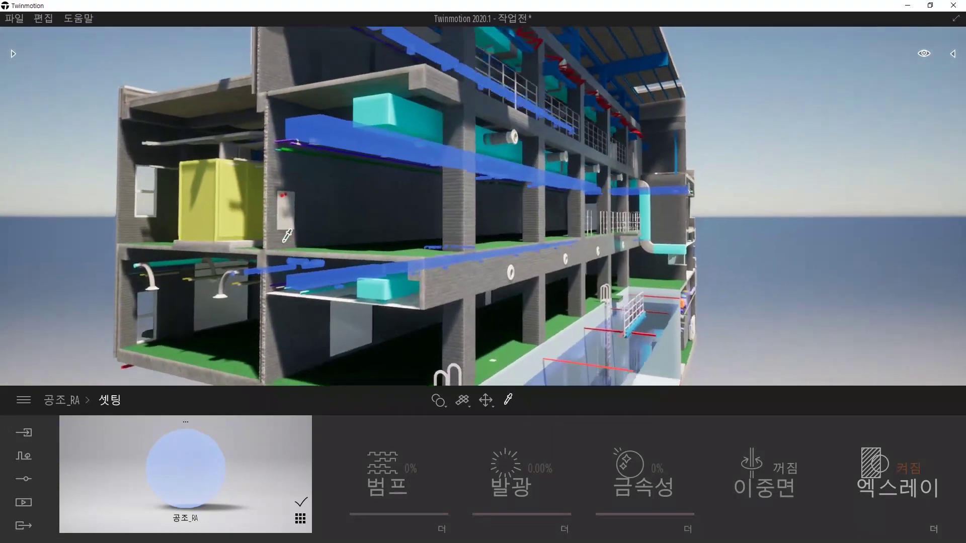
scroll(333, 185, up, 3)
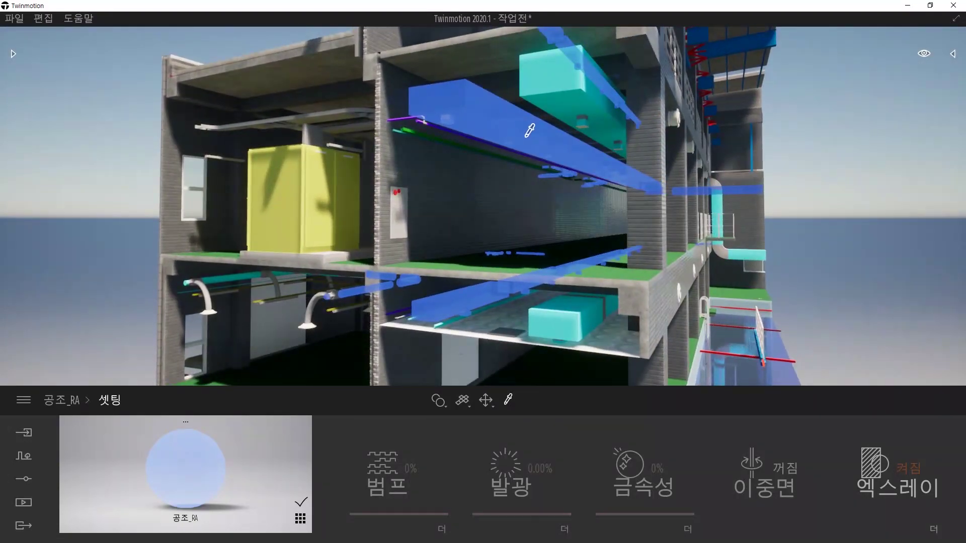
scroll(564, 142, down, 2)
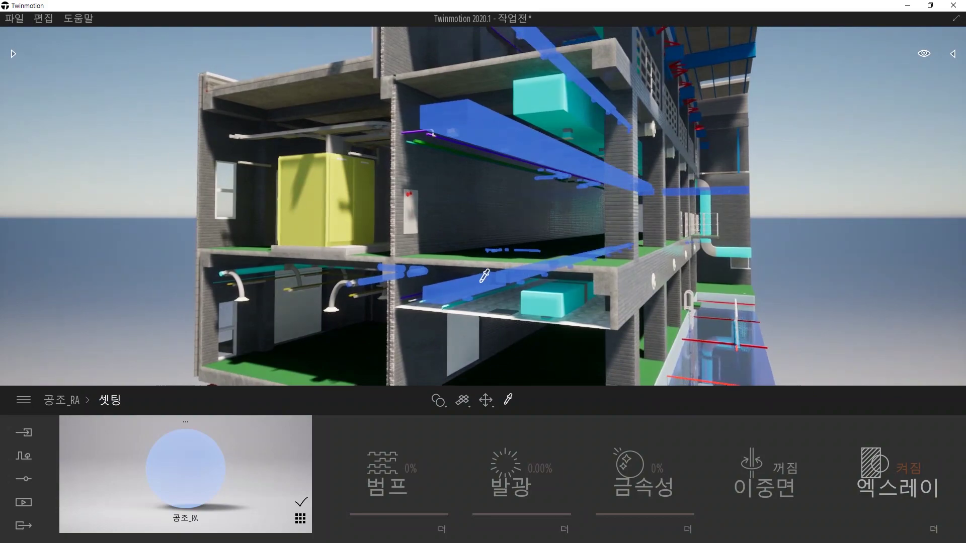
scroll(591, 251, up, 6)
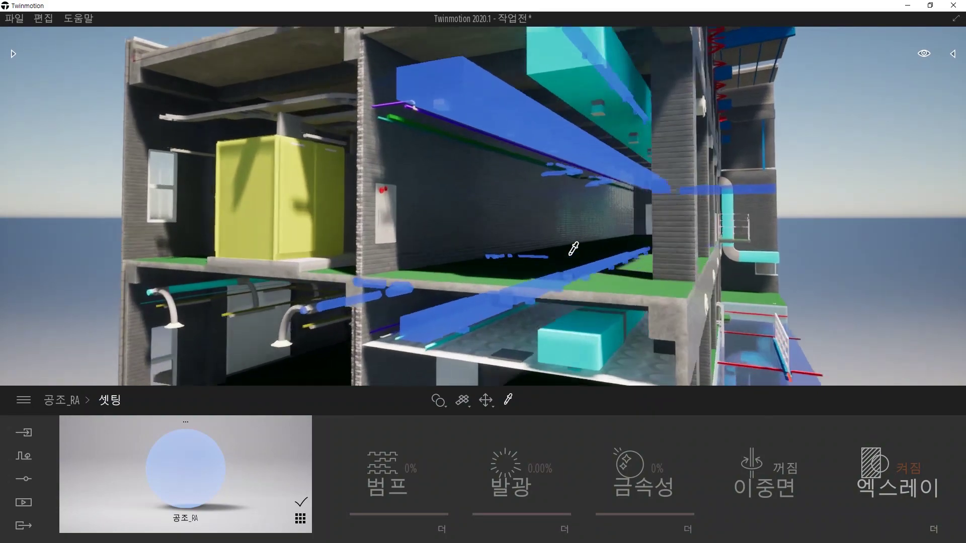
Examine the X-ray ducts through the ceiling and brick wall from inside the lower-floor corridor.
scroll(595, 241, up, 5)
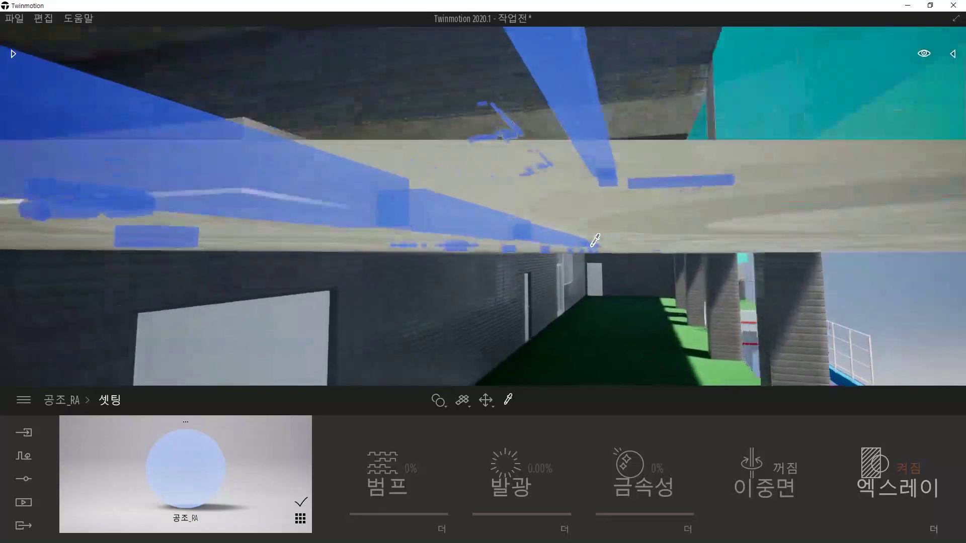
middle_drag(596, 240, 588, 210)
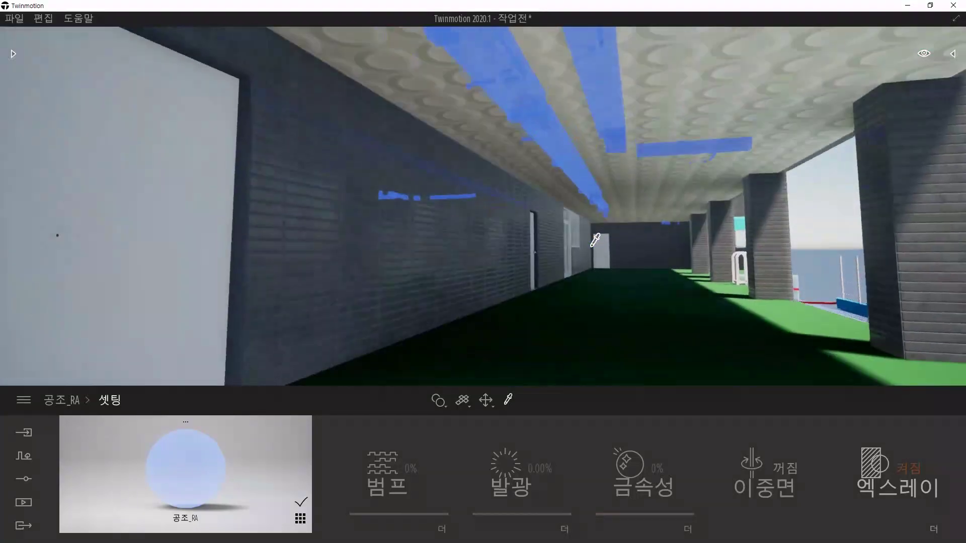
scroll(595, 240, up, 1)
scroll(595, 241, up, 4)
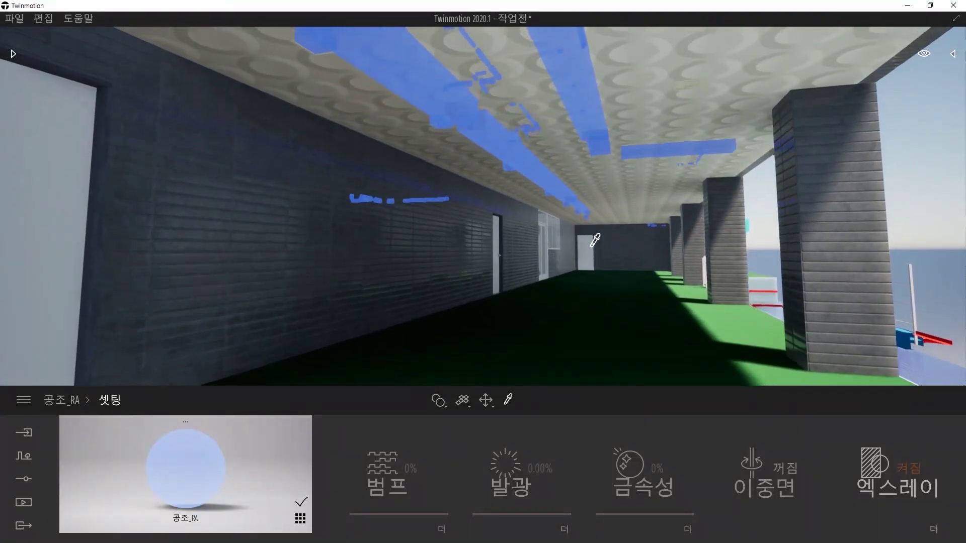
scroll(595, 241, up, 3)
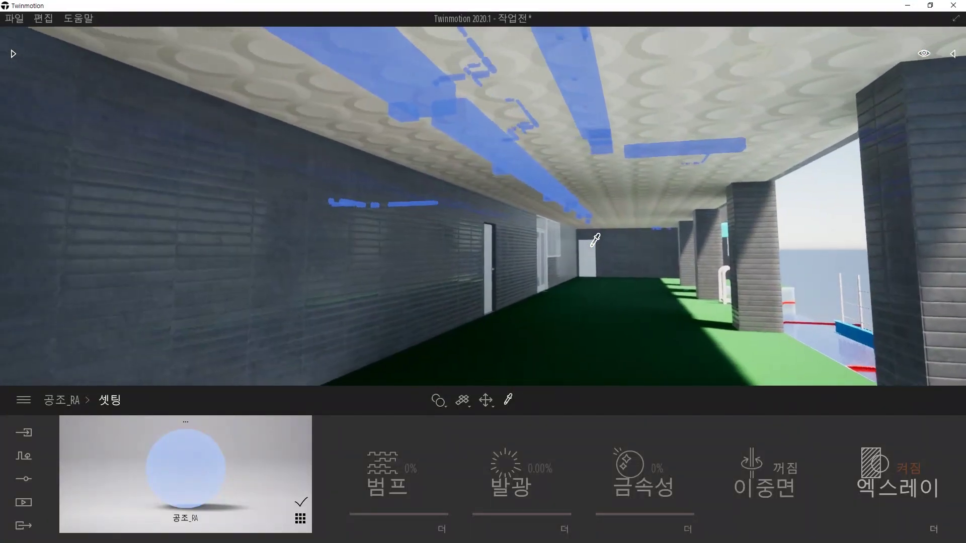
scroll(595, 240, up, 3)
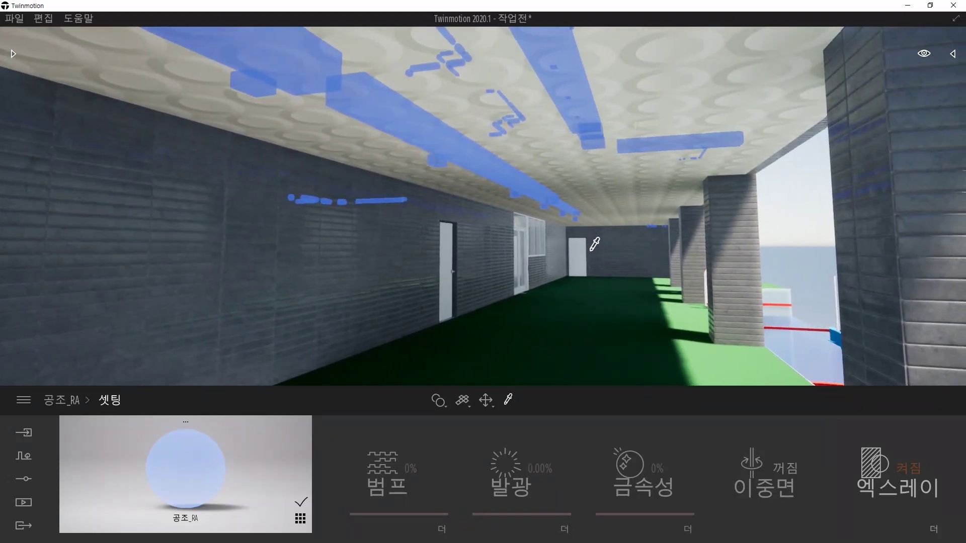
scroll(595, 244, down, 4)
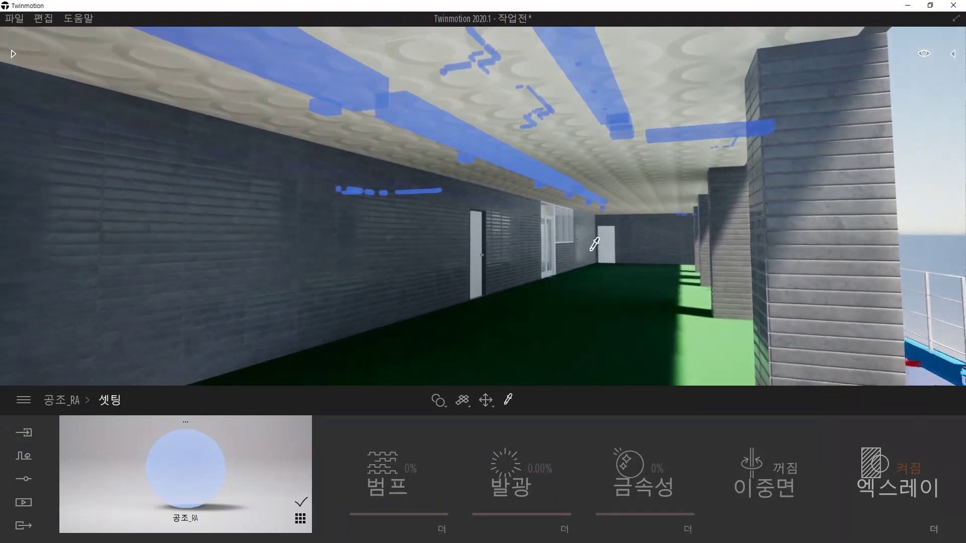
scroll(595, 245, up, 2)
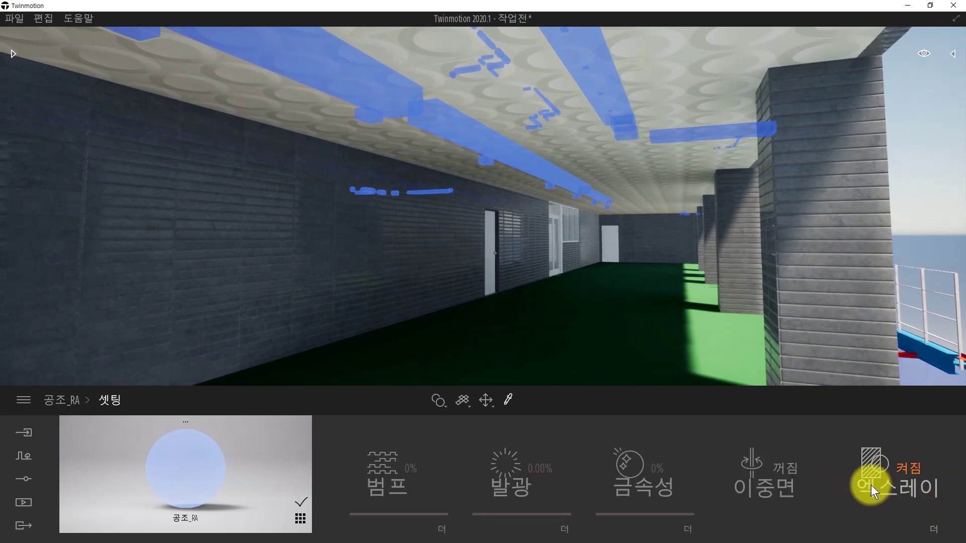
scroll(585, 339, up, 4)
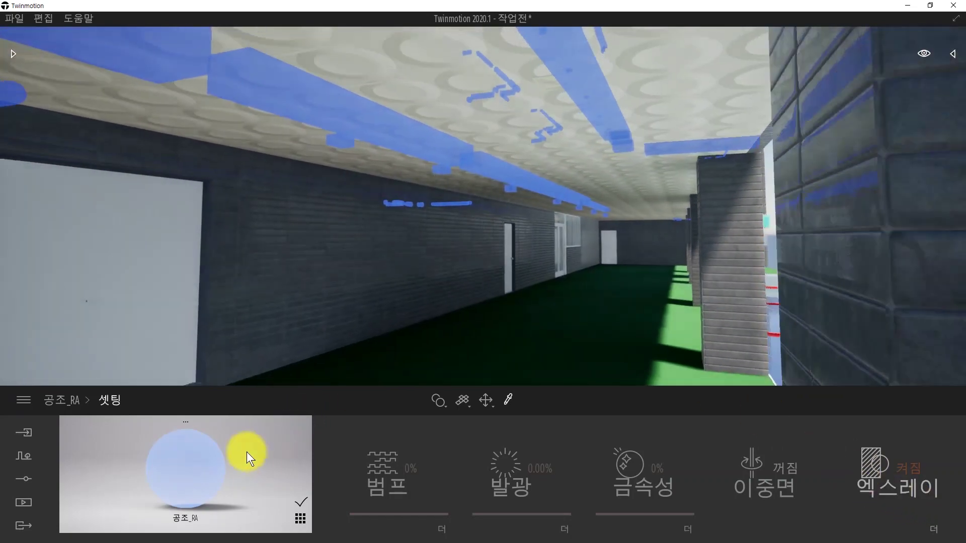
key(s)
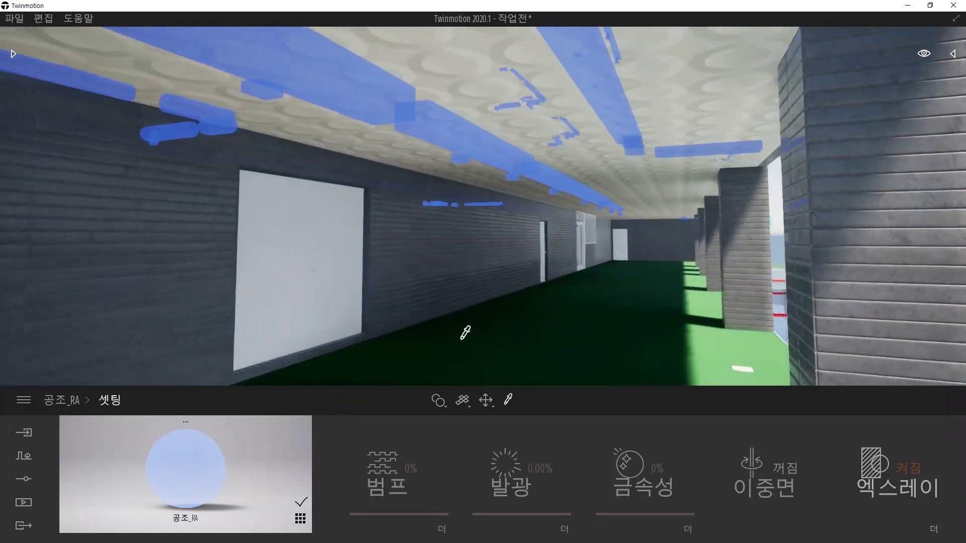
key(e)
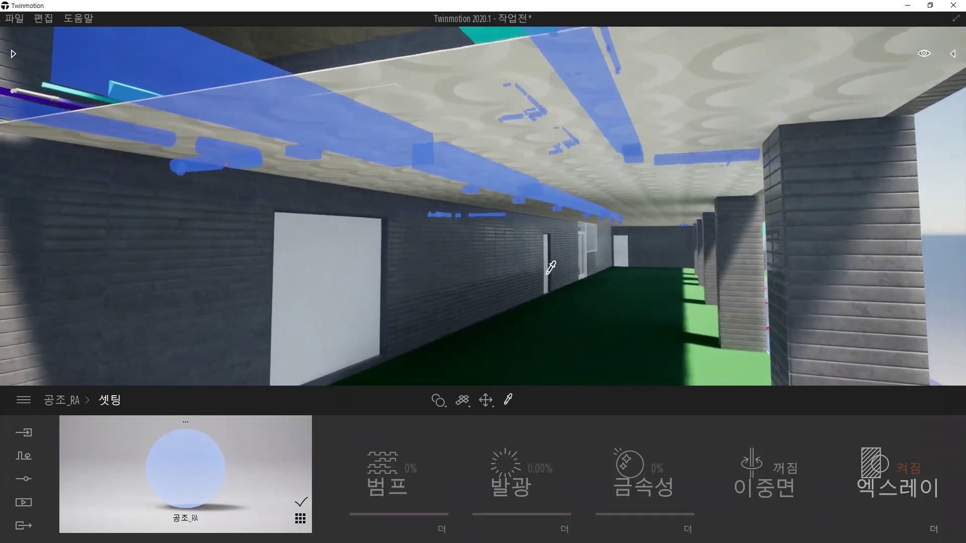
key(s)
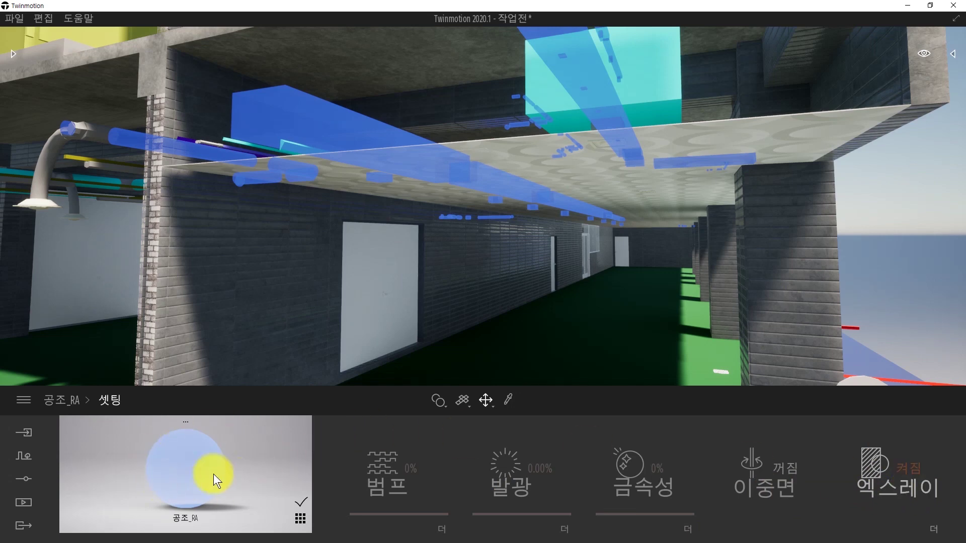
right_drag(548, 288, 571, 249)
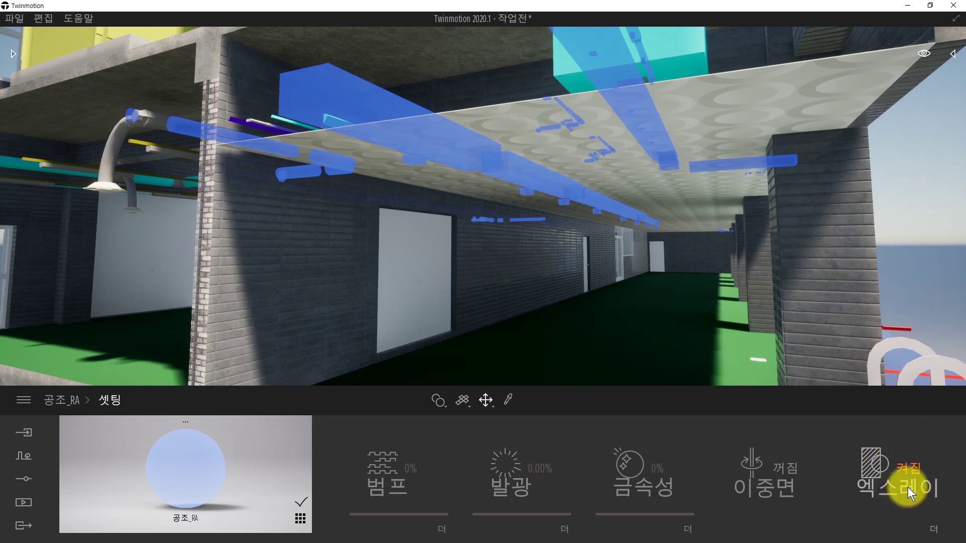
Change the X-ray color of the 공조_RA material to magenta FF10F8.
click(935, 531)
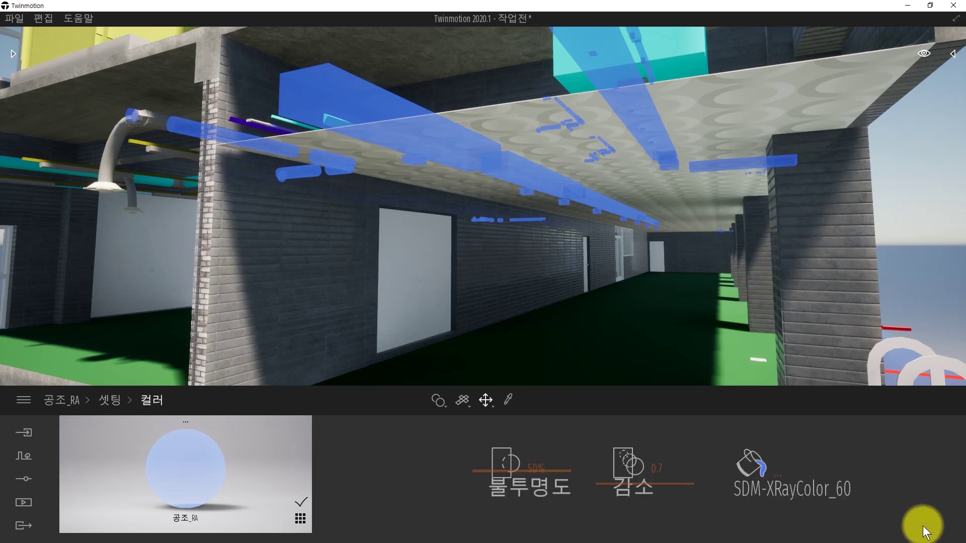
click(775, 476)
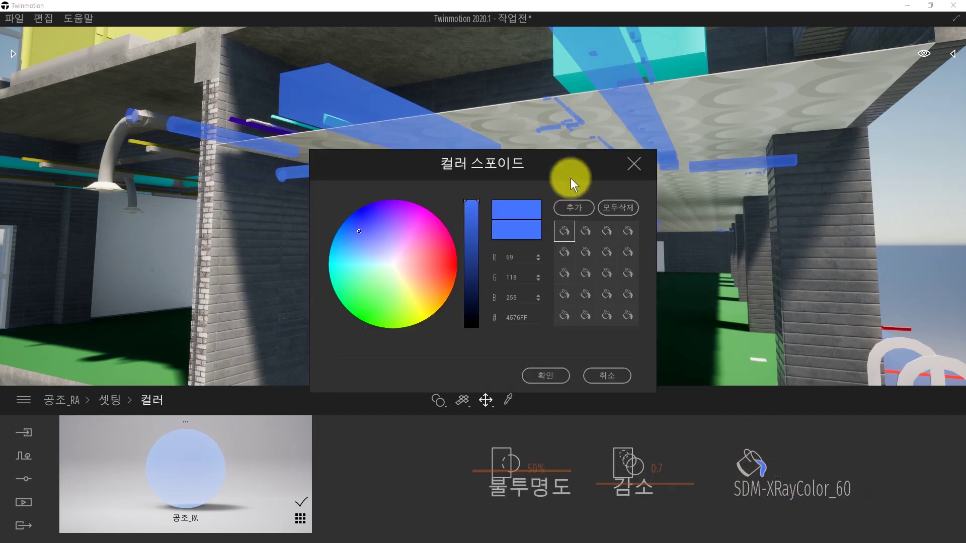
drag(571, 176, 834, 196)
drag(665, 261, 674, 237)
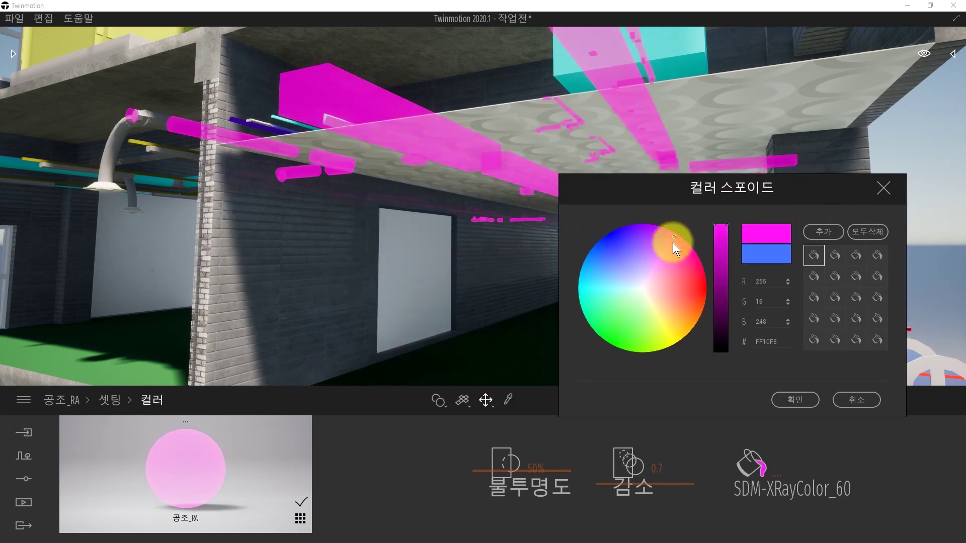
click(793, 399)
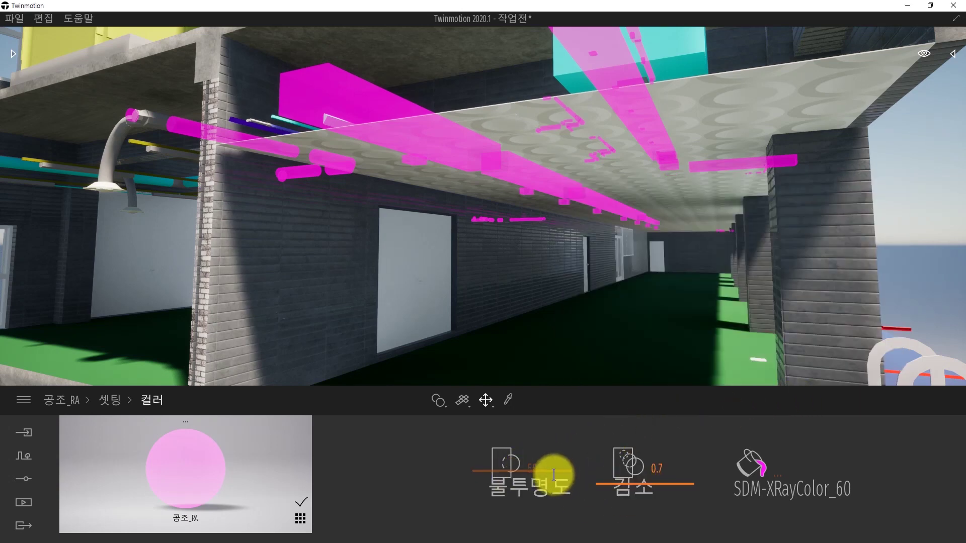
Set the X-ray opacity (불투명도) to 40% and the falloff (감소) to 0.2 for 공조_RA.
click(512, 472)
drag(512, 472, 625, 506)
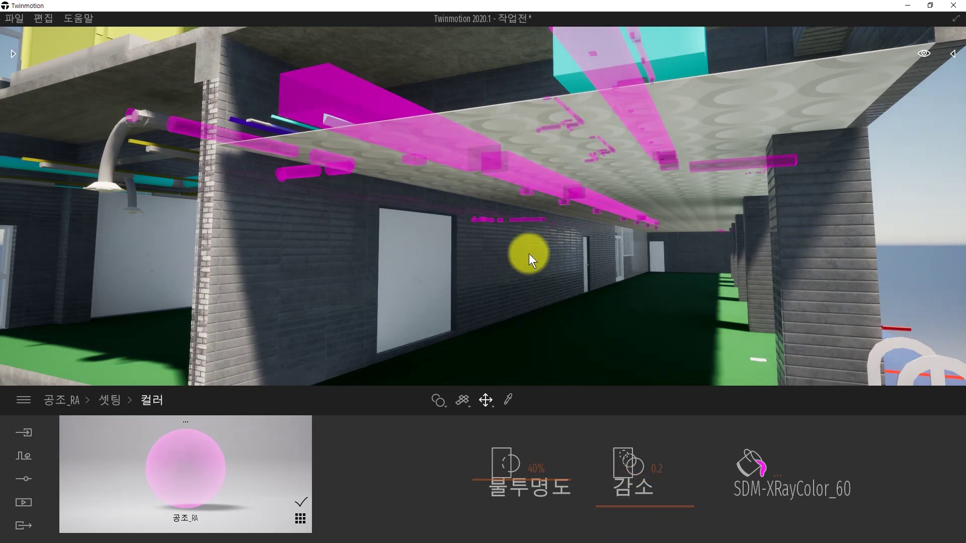
Examine the magenta X-ray ducts from the pool side of the building and from above the roof.
key(s)
right_drag(527, 240, 508, 281)
key(d)
key(w)
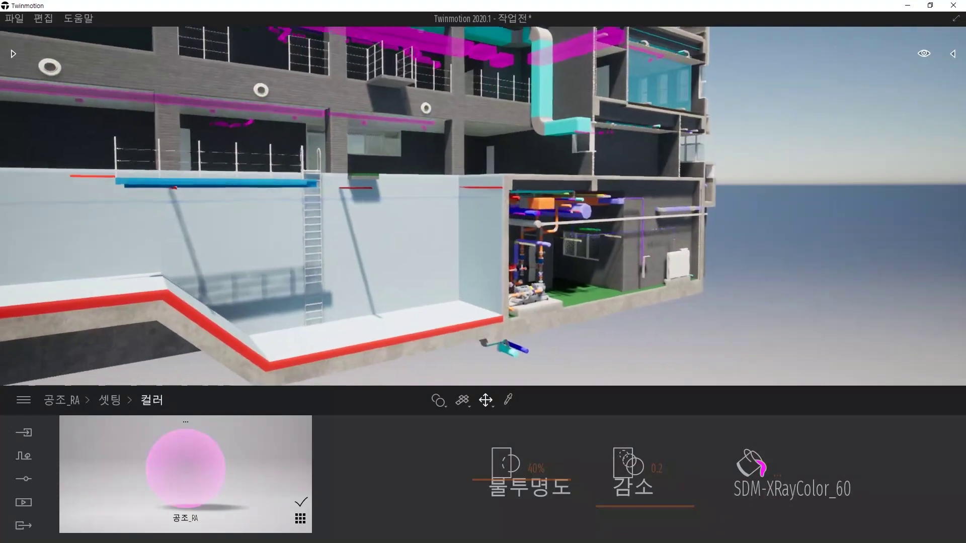
right_drag(483, 206, 390, 292)
key(e)
key(e)
key(d)
key(w)
key(w)
key(d)
right_drag(505, 118, 403, 119)
key(e)
key(a)
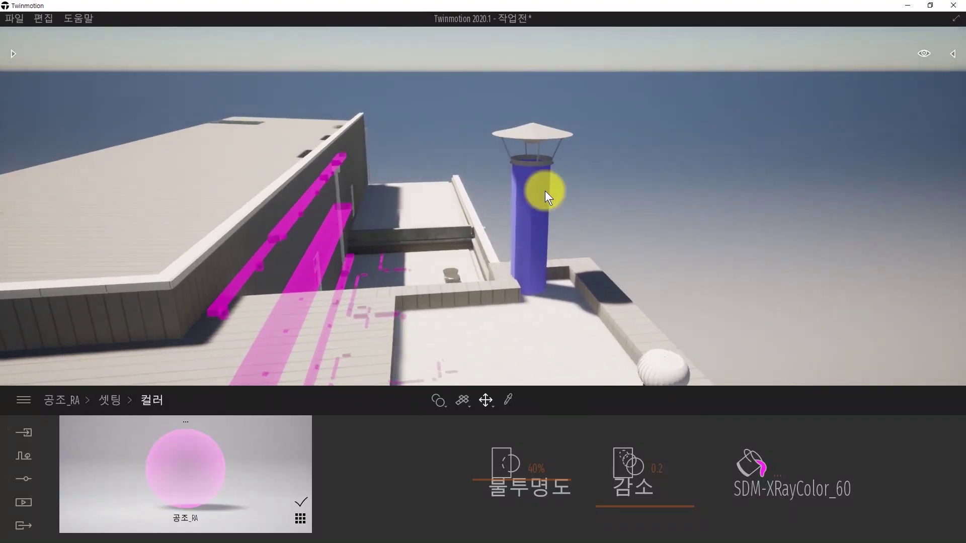
Examine the blue exhaust duct and the magenta X-ray ducts around the roof from several angles.
key(s)
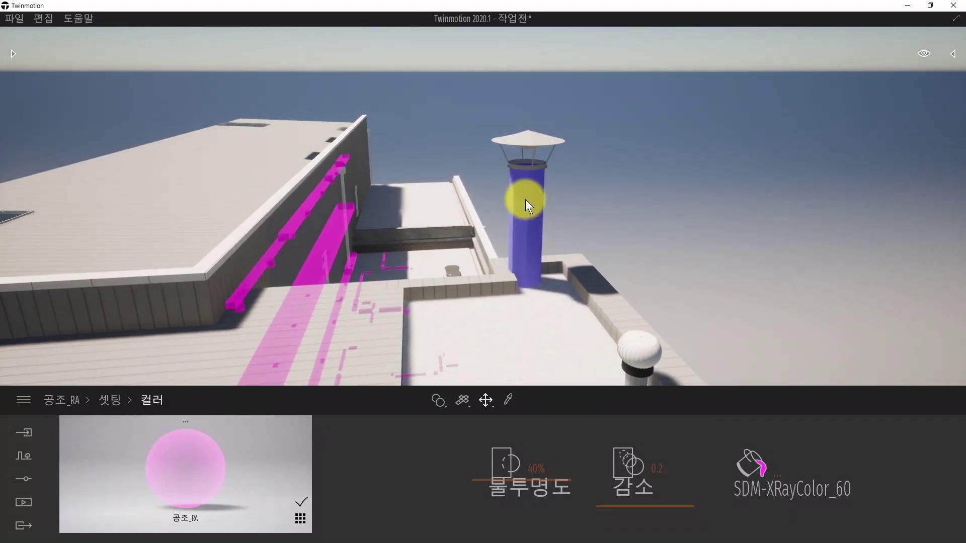
key(w)
right_drag(580, 197, 577, 287)
key(d)
key(w)
key(q)
key(s)
key(w)
key(q)
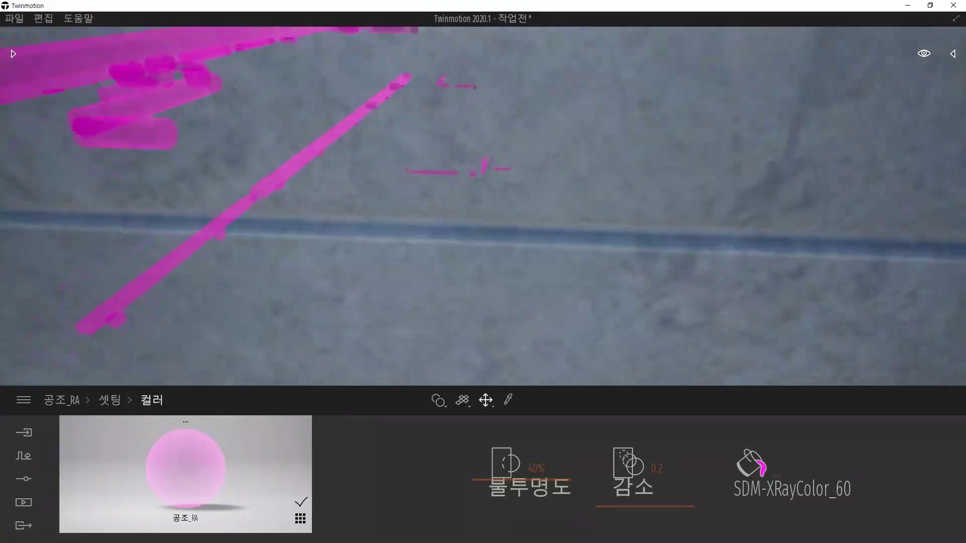
key(e)
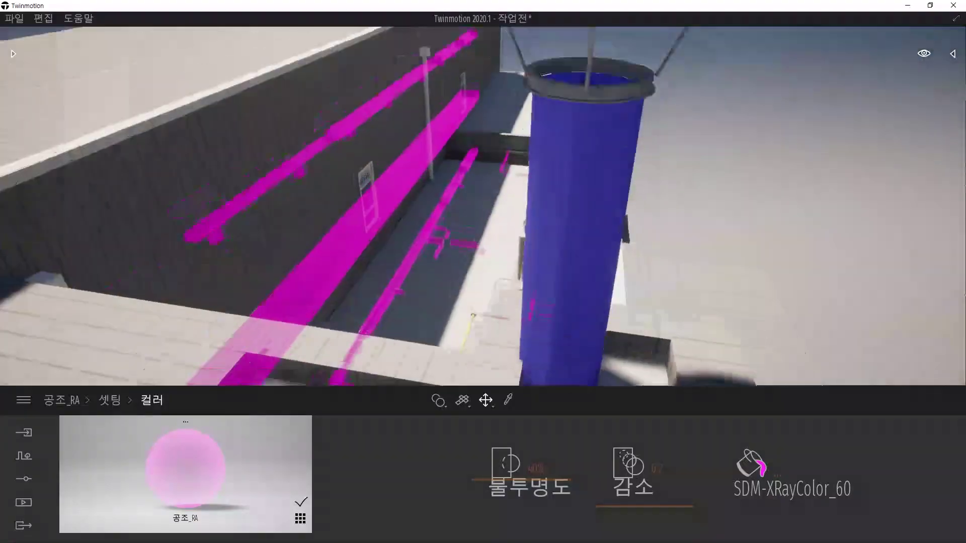
key(s)
key(q)
right_drag(543, 136, 583, 138)
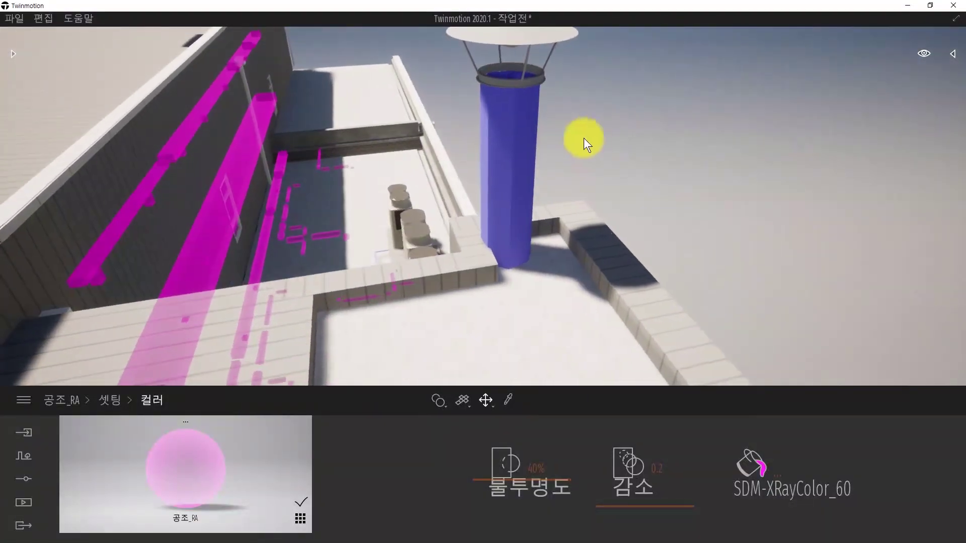
key(s)
mouse_move(506, 312)
right_down()
mouse_move(461, 311)
mouse_move(515, 310)
right_up()
key(w)
key(w)
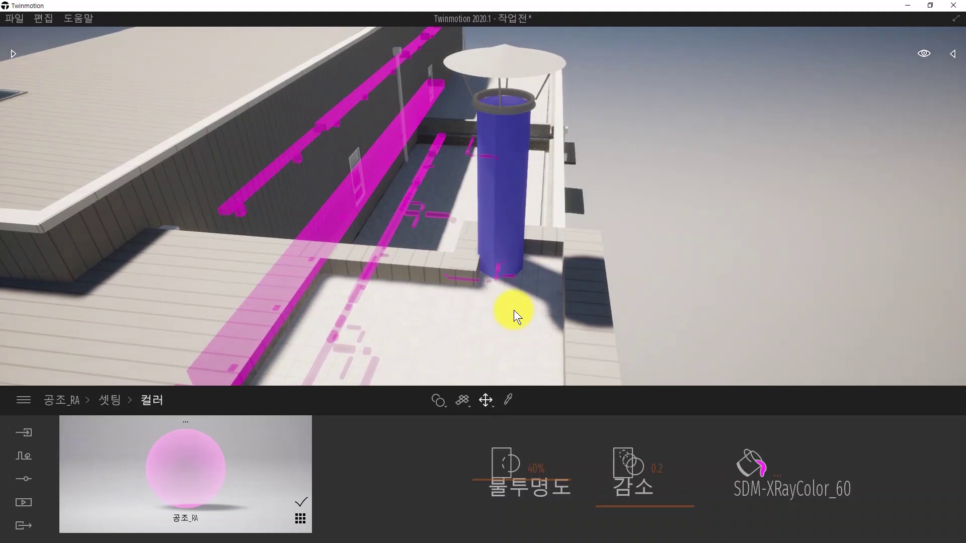
key(a)
right_drag(538, 191, 576, 190)
key(a)
right_drag(503, 188, 520, 186)
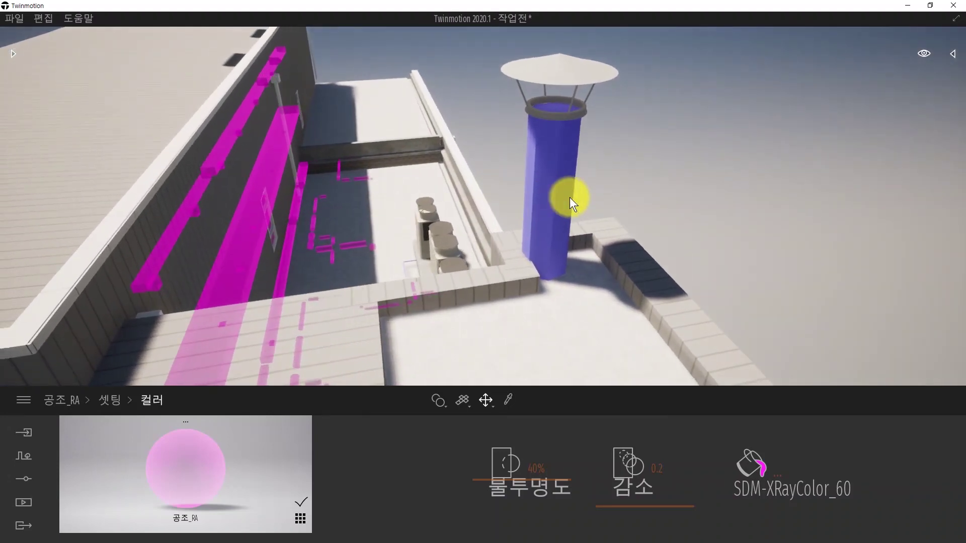
Pick the 공조_EA material from the blue exhaust duct and turn on its X-ray (엑스레이) setting.
key(t)
click(560, 174)
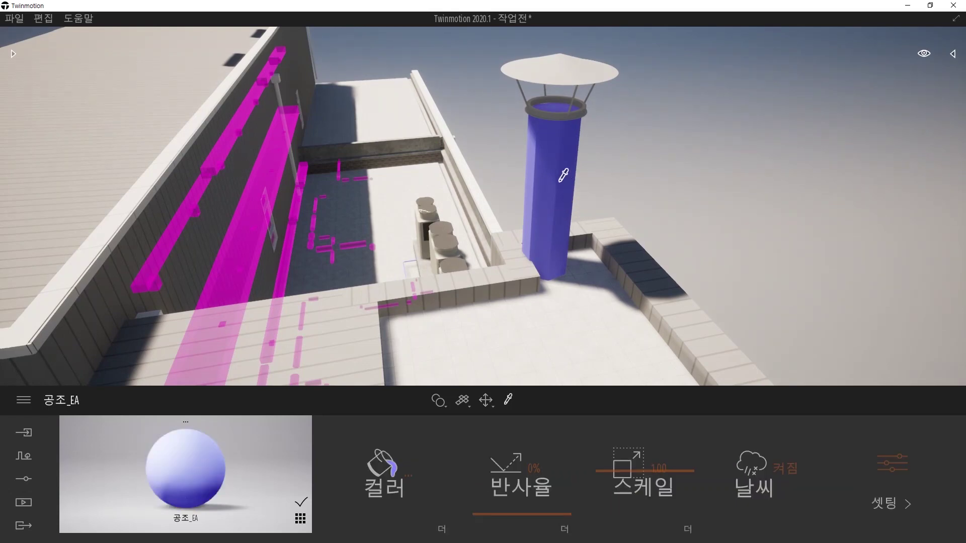
click(869, 471)
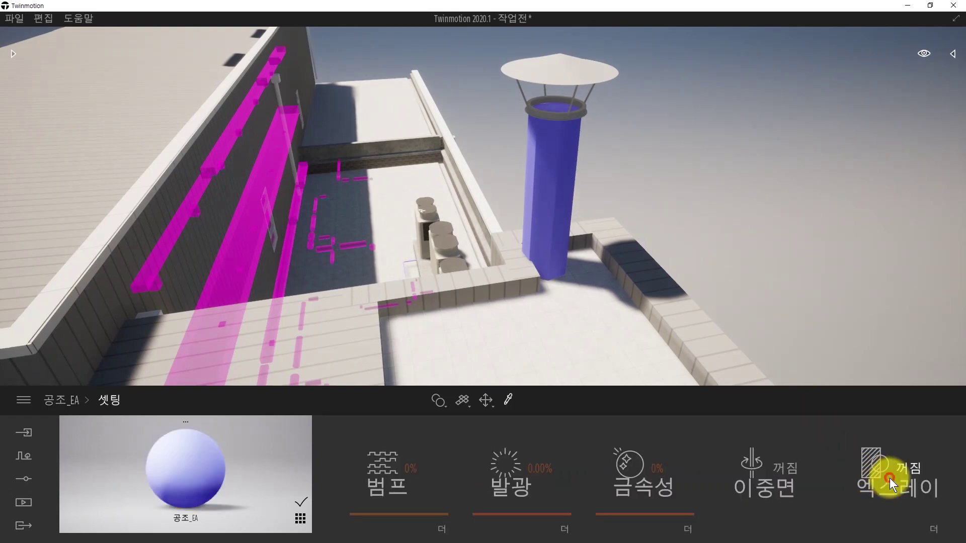
click(889, 478)
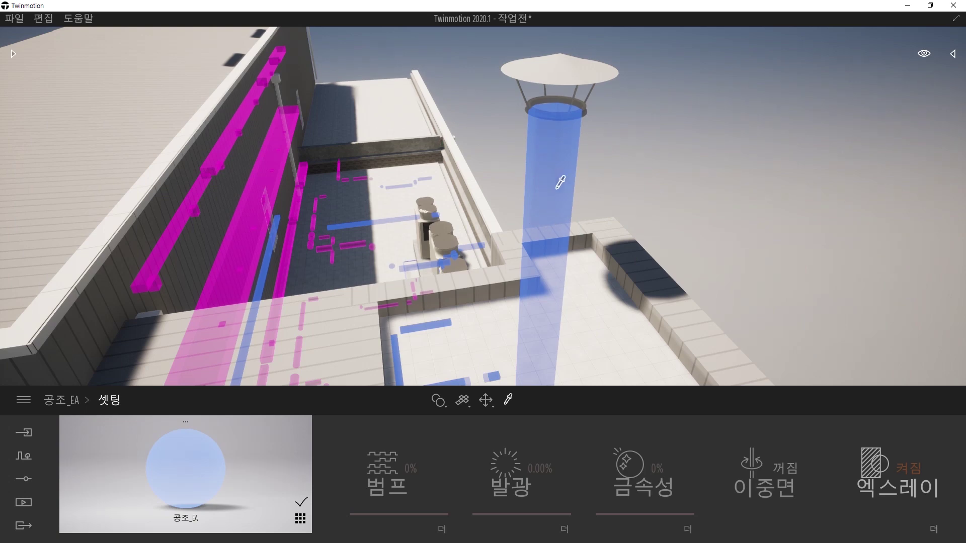
Change the X-ray color of the 공조_EA material to red.
click(931, 529)
click(765, 472)
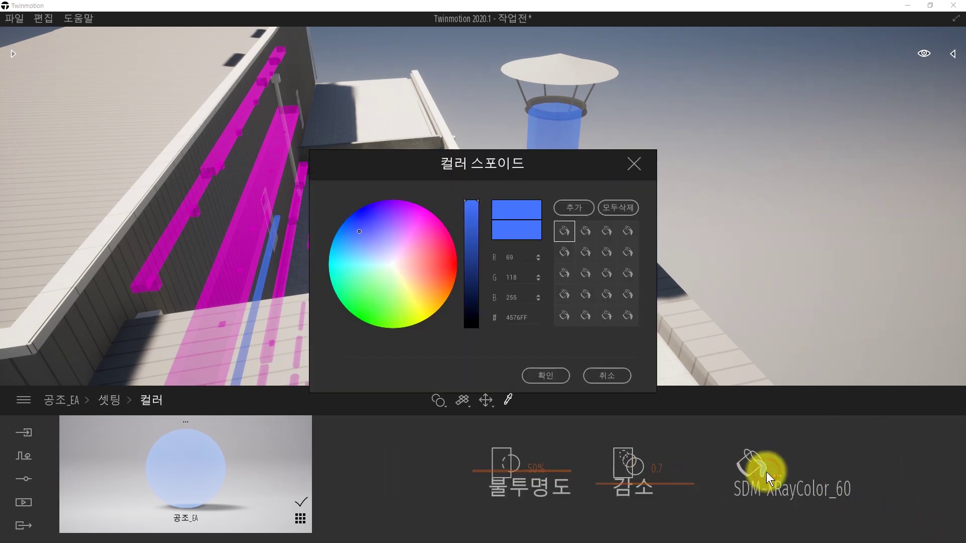
drag(485, 189, 262, 155)
mouse_move(237, 221)
mouse_down()
mouse_move(222, 232)
mouse_move(245, 228)
mouse_up()
click(323, 341)
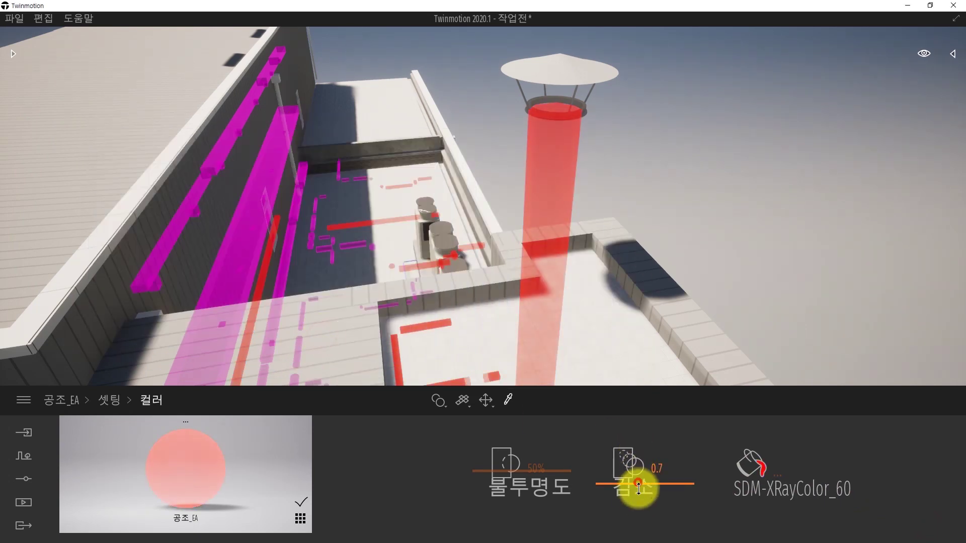
Set the X-ray falloff (감소) to 0.0 and the opacity (불투명도) to 66% for 공조_EA.
drag(633, 489, 640, 519)
drag(514, 471, 528, 454)
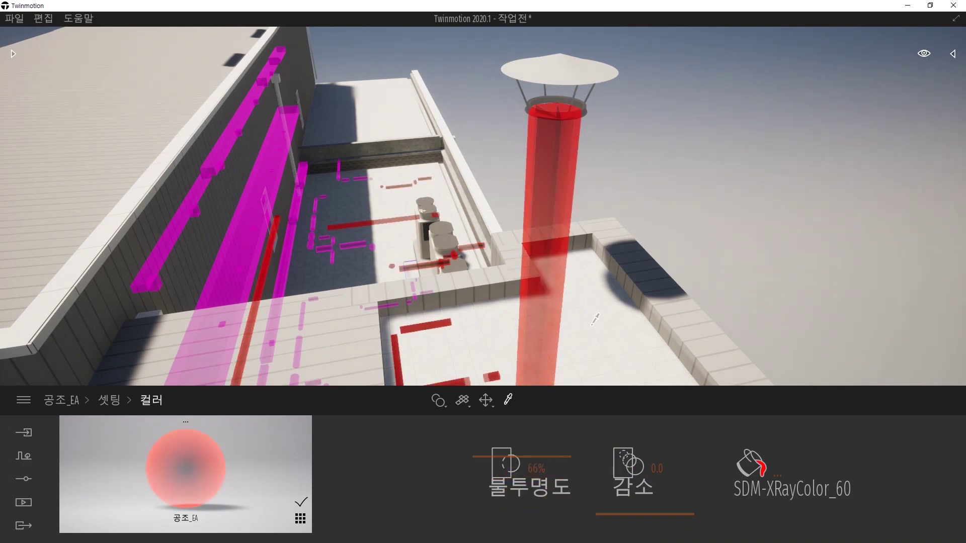
Examine the red and magenta X-ray ducts through the outer walls and in the cut-open building interior.
middle_drag(601, 316, 593, 317)
scroll(609, 169, down, 4)
scroll(554, 285, down, 2)
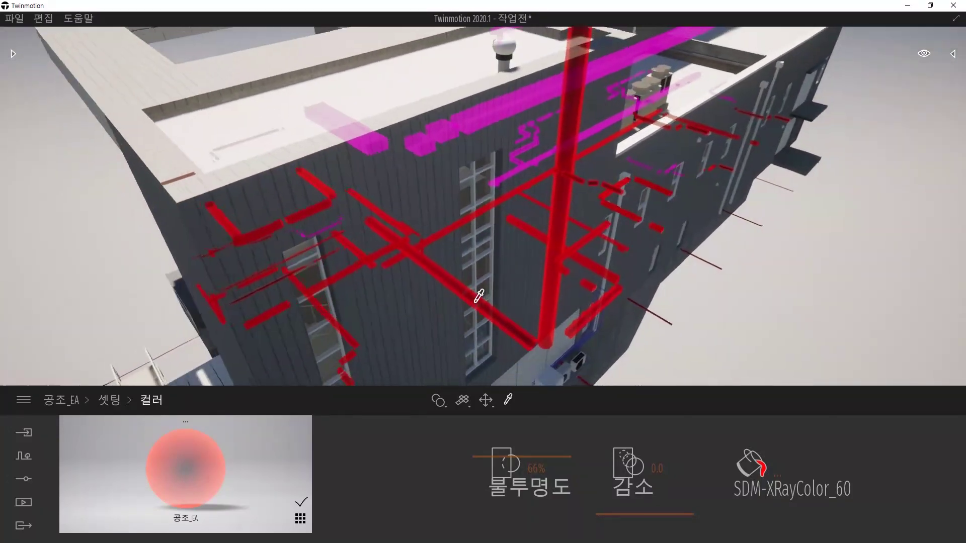
shift+middle_drag(474, 302, 423, 268)
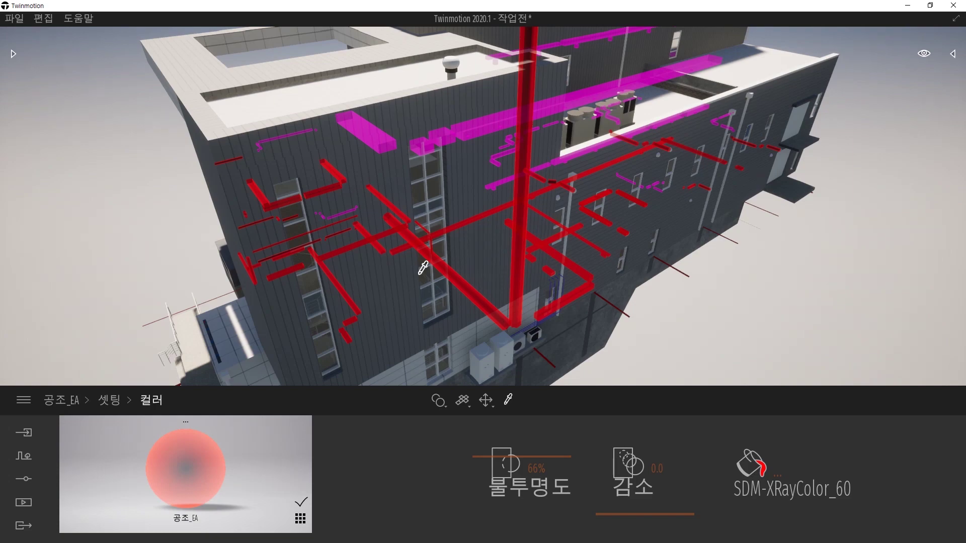
key(a)
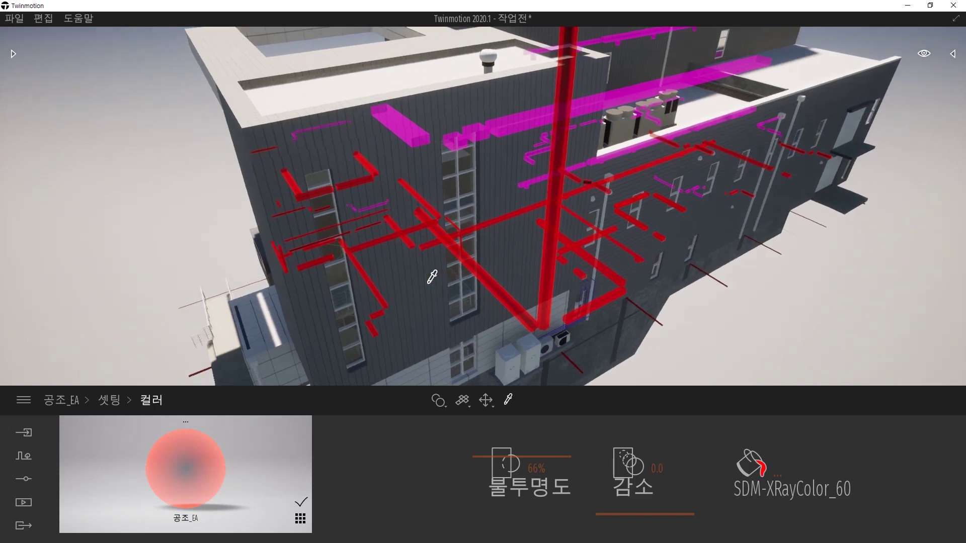
key(w)
right_drag(433, 277, 432, 276)
key(w)
key(s)
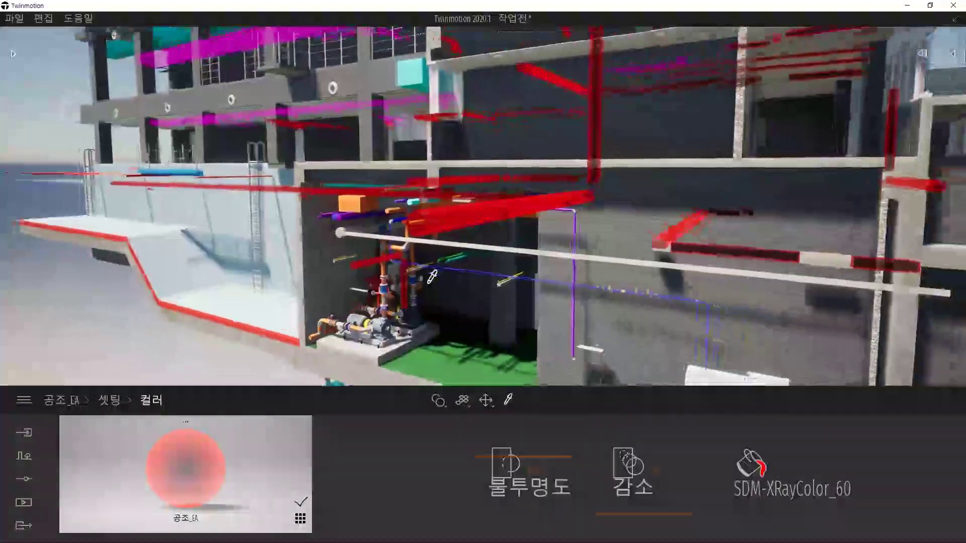
key(e)
key(a)
key(d)
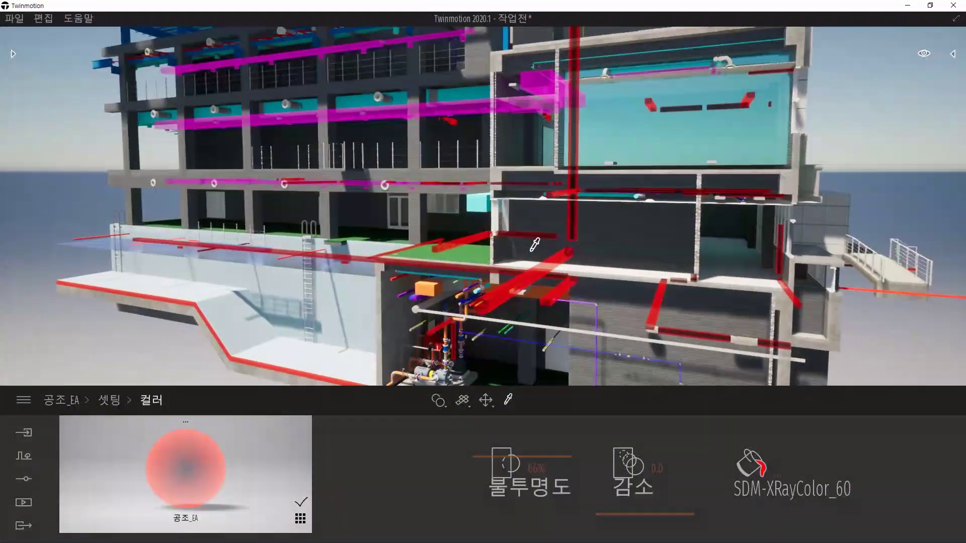
key(s)
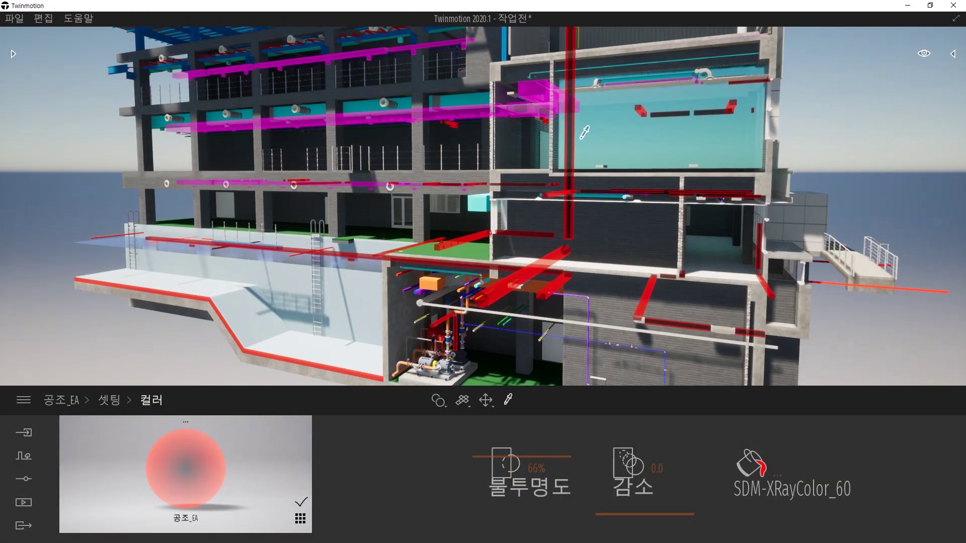
key(d)
key(w)
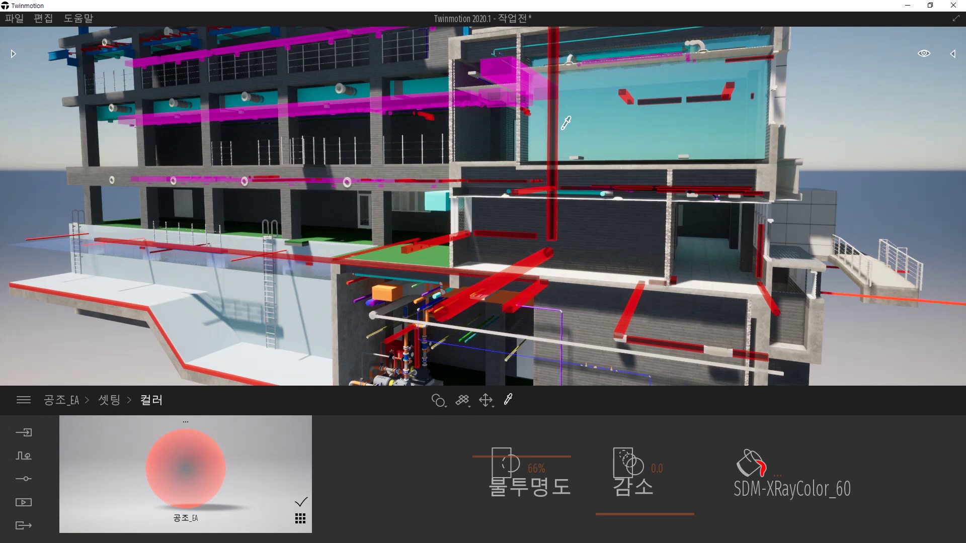
click(556, 234)
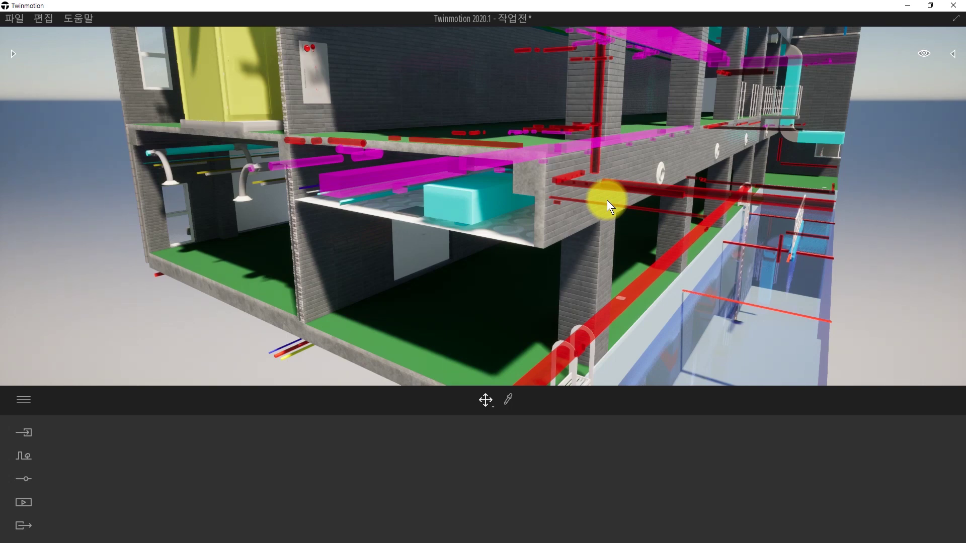
Place a Note annotation from the library's tools (도구) on the magenta duct under the ceiling of the open lower room.
click(12, 52)
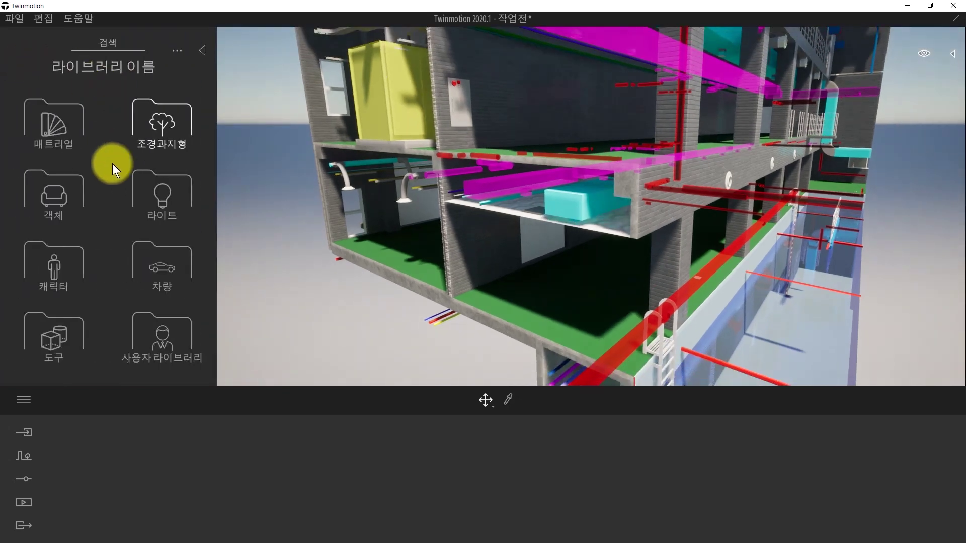
click(59, 357)
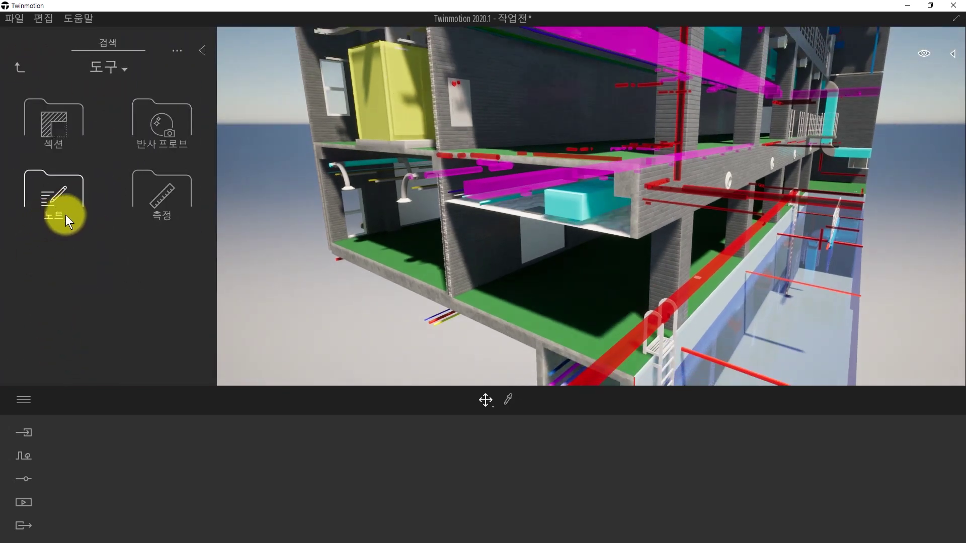
click(61, 195)
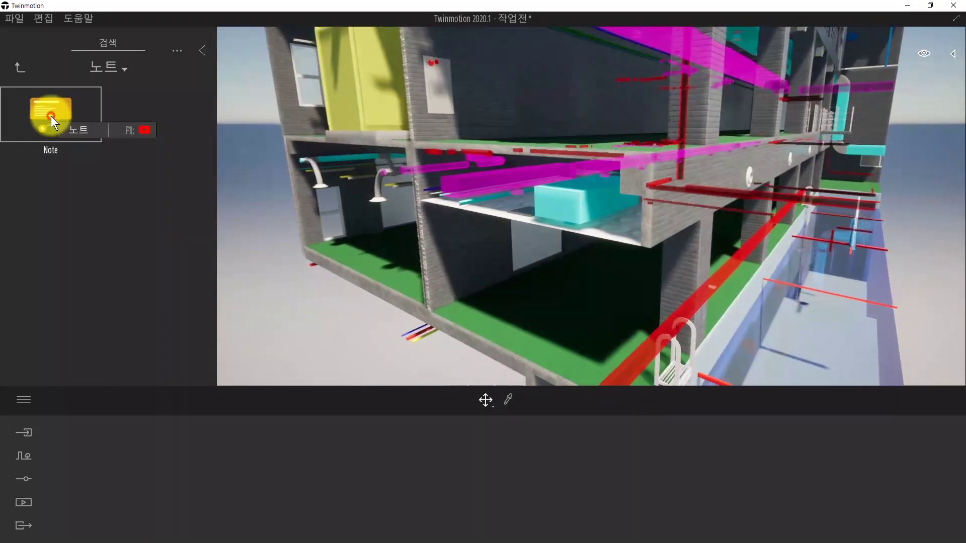
drag(52, 119, 593, 172)
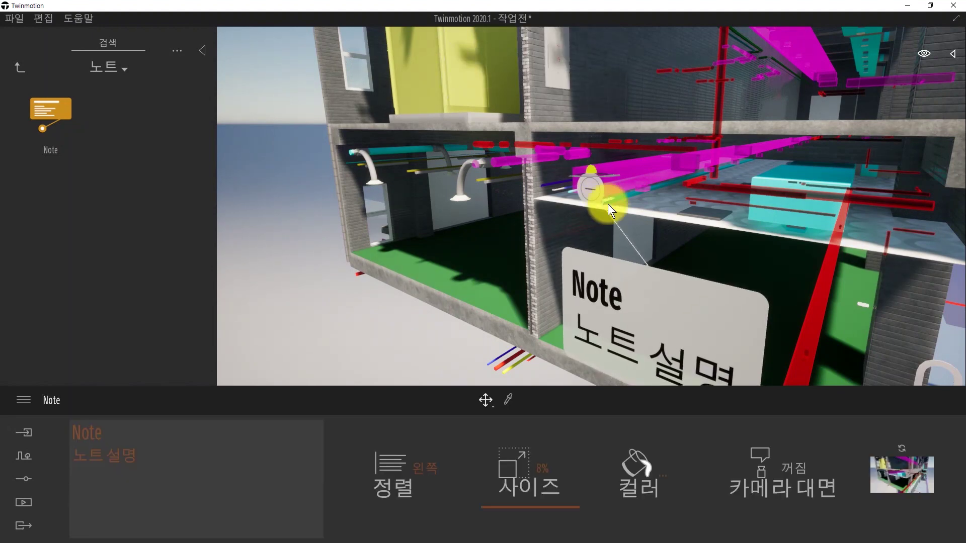
right_drag(617, 248, 603, 250)
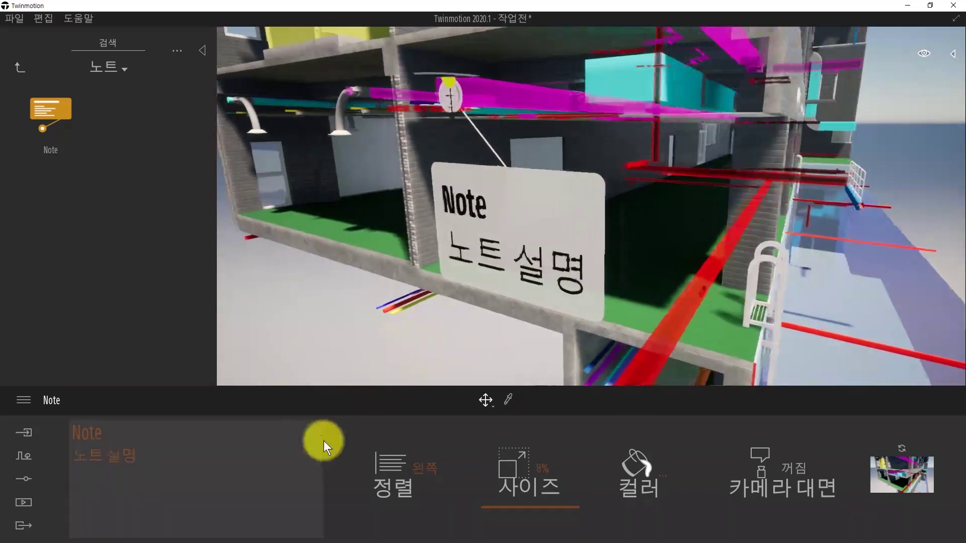
Replace the note's title with "OA".
drag(190, 457, 27, 410)
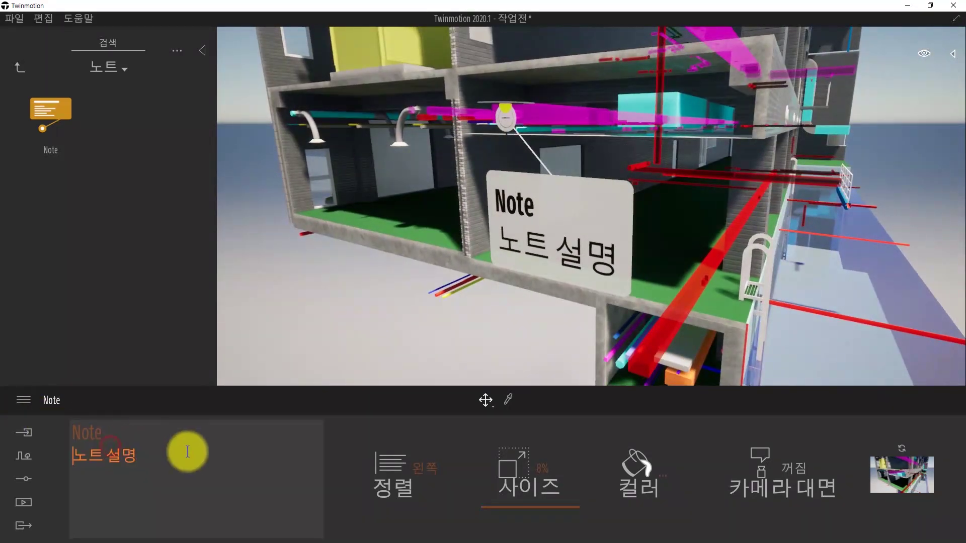
drag(104, 432, 53, 431)
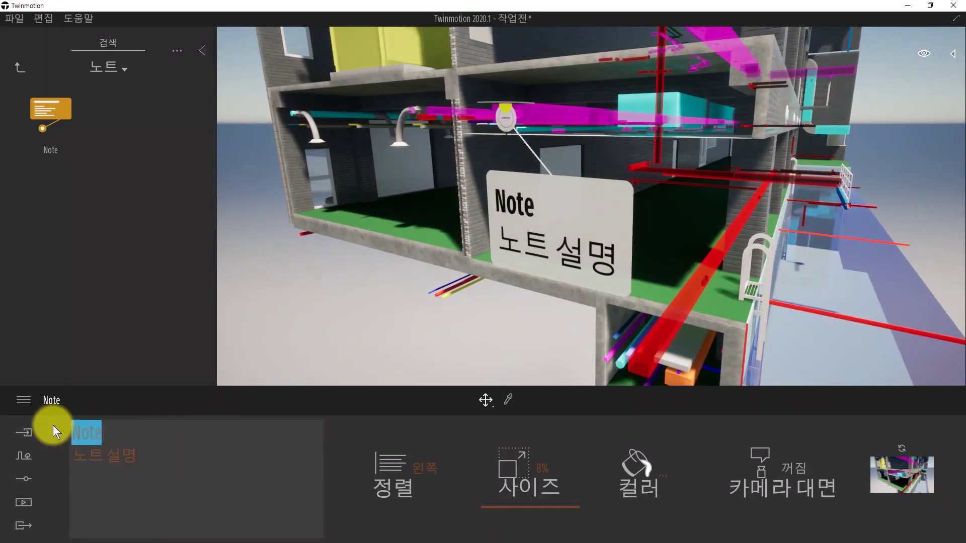
text(OP)
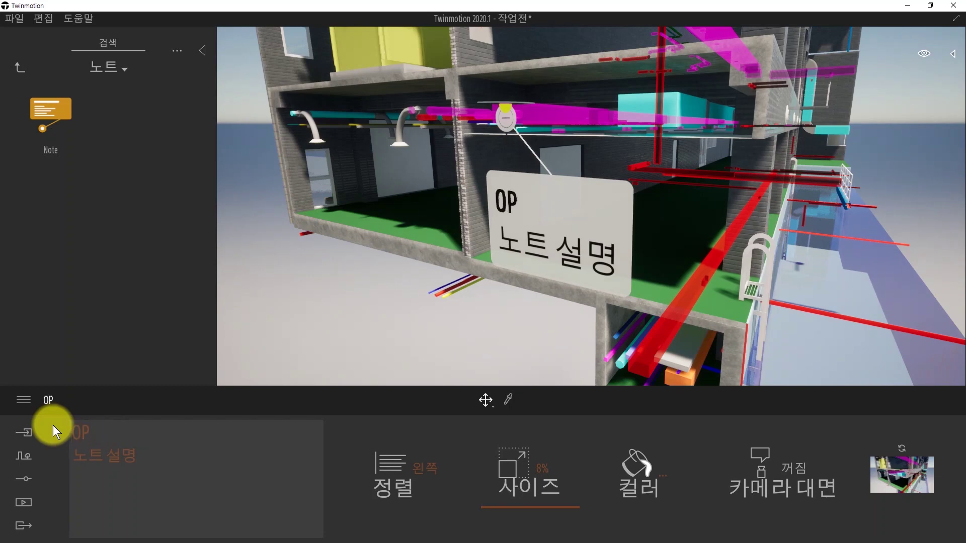
key(BackSpace)
text(A)
Replace the note's description with "FL : +6,000".
click(135, 462)
drag(136, 462, 63, 457)
key(BackSpace)
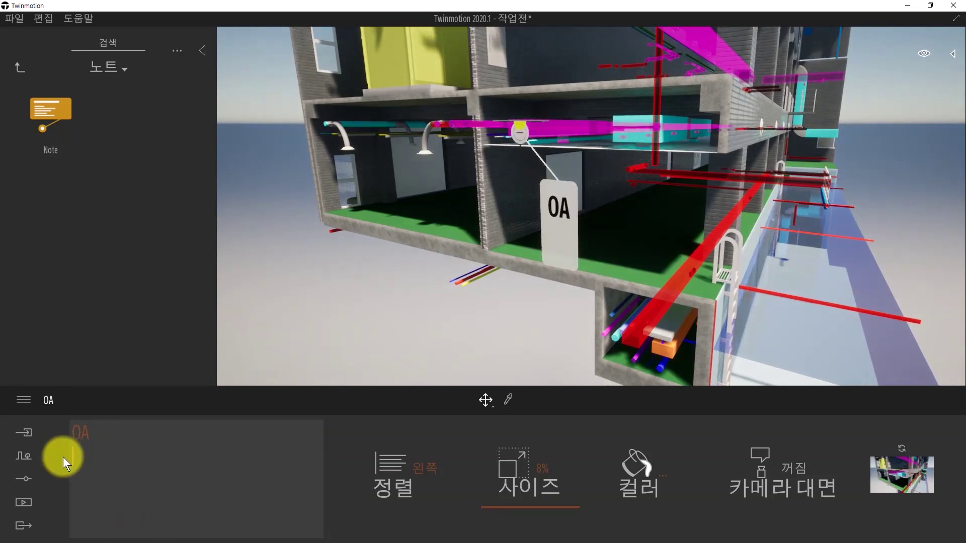
text(FL : +)
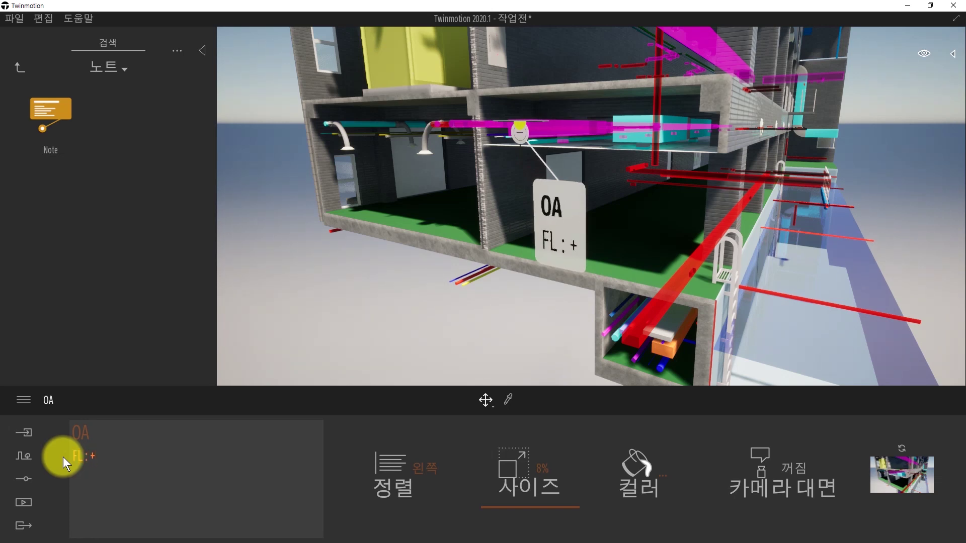
text(6,000)
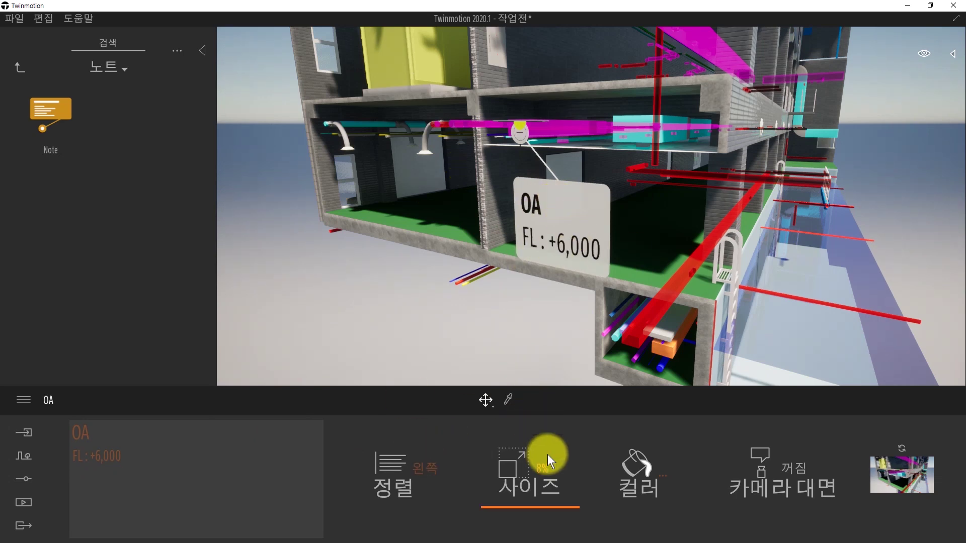
Reduce the note's size (사이즈) to 2% and move the note slightly lower by the magenta duct.
drag(521, 504, 527, 512)
scroll(539, 276, up, 5)
right_drag(540, 276, 412, 41)
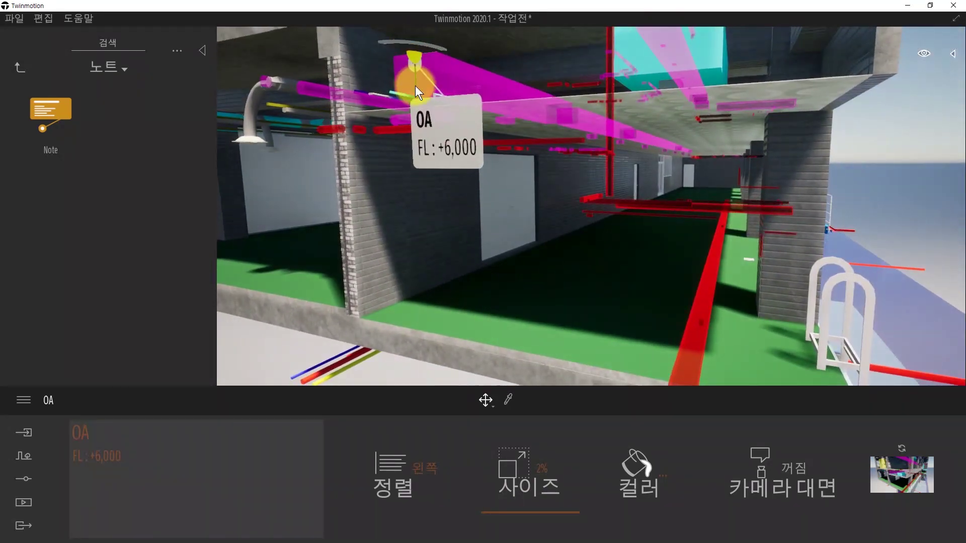
drag(418, 90, 420, 112)
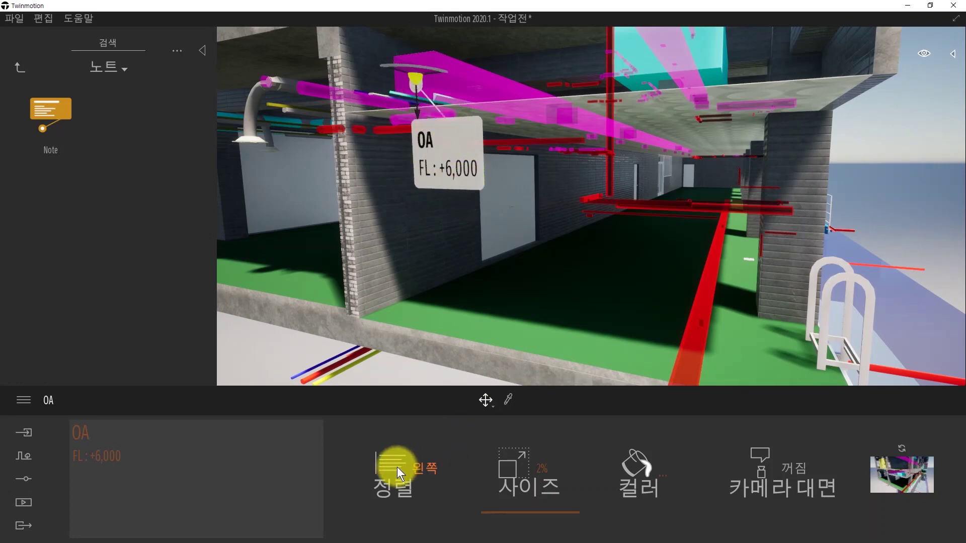
Set the text alignment (정렬) of the OA note to center (중앙).
click(411, 469)
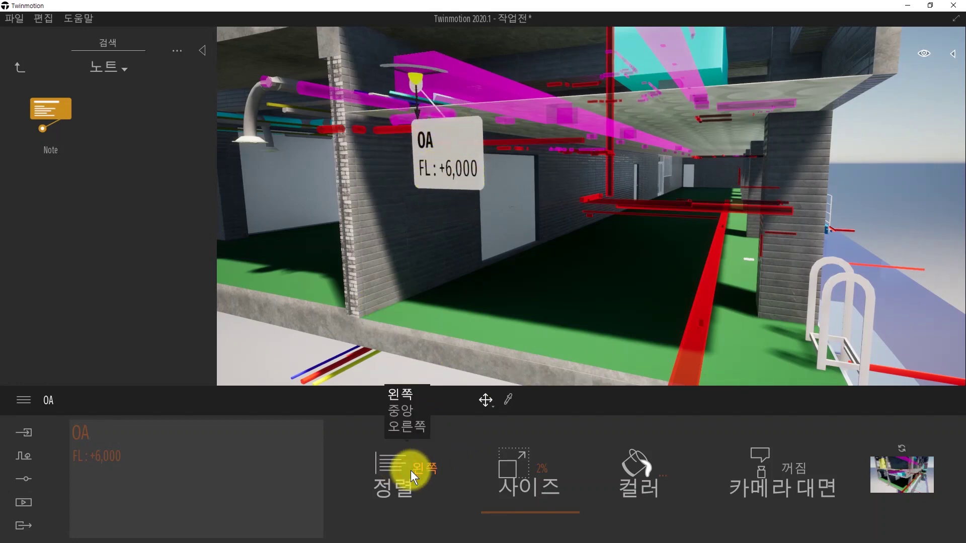
click(409, 410)
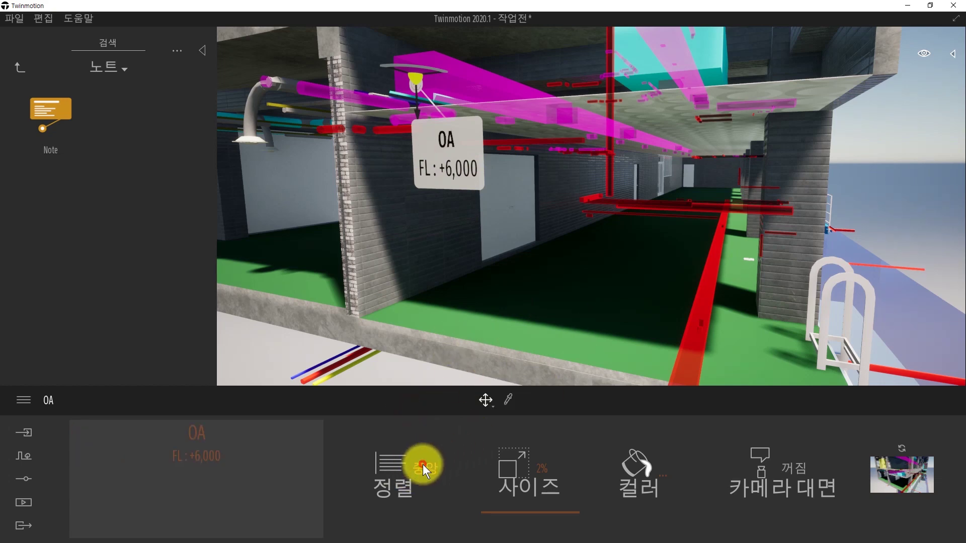
Try right alignment (오른쪽) for the OA note's text, and return it to center (중앙).
click(423, 464)
click(410, 427)
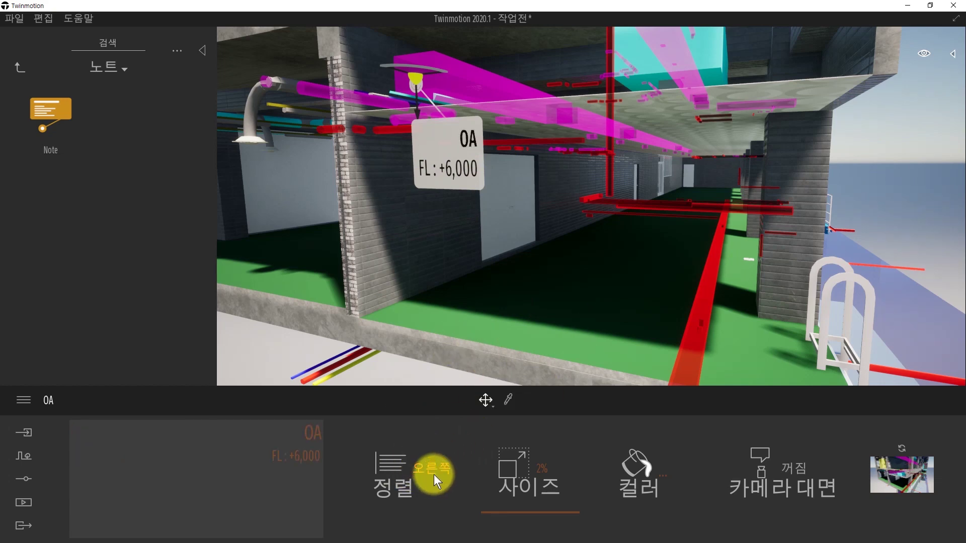
click(434, 475)
click(397, 410)
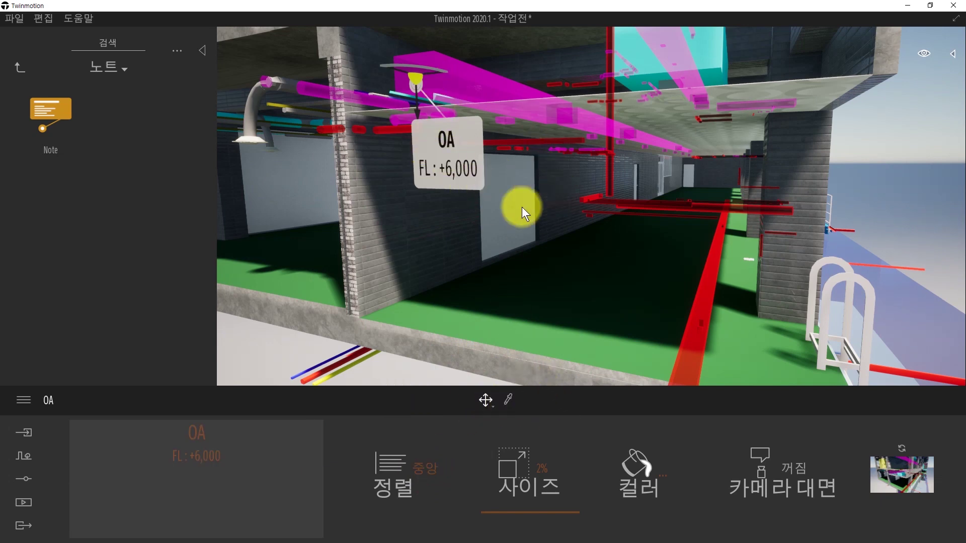
Change the OA note's color to a light red, FF6852.
click(675, 467)
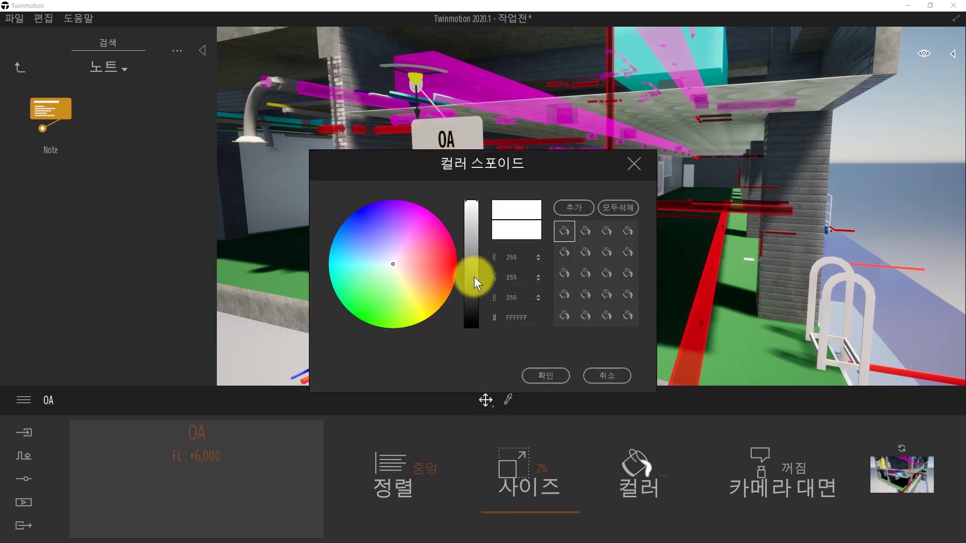
drag(561, 162, 803, 153)
click(655, 285)
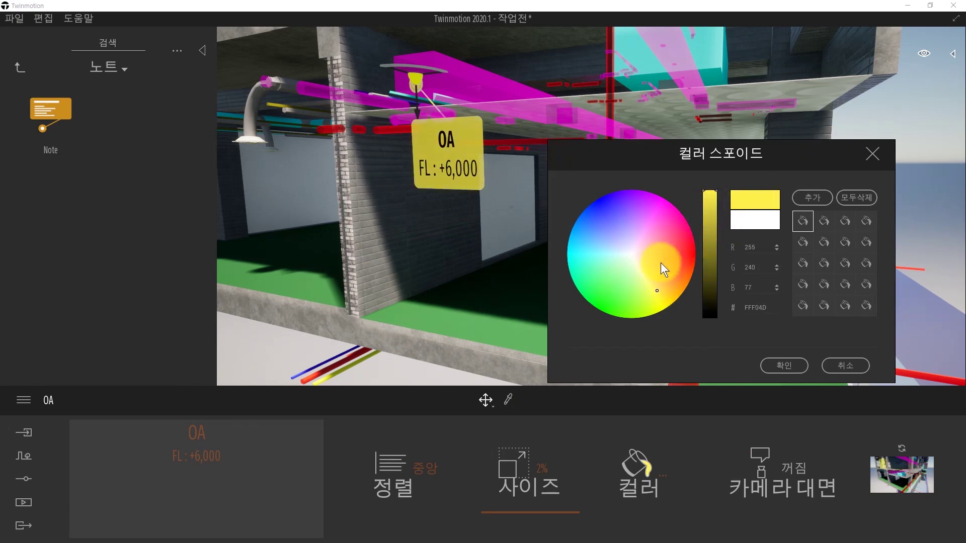
click(647, 275)
click(675, 261)
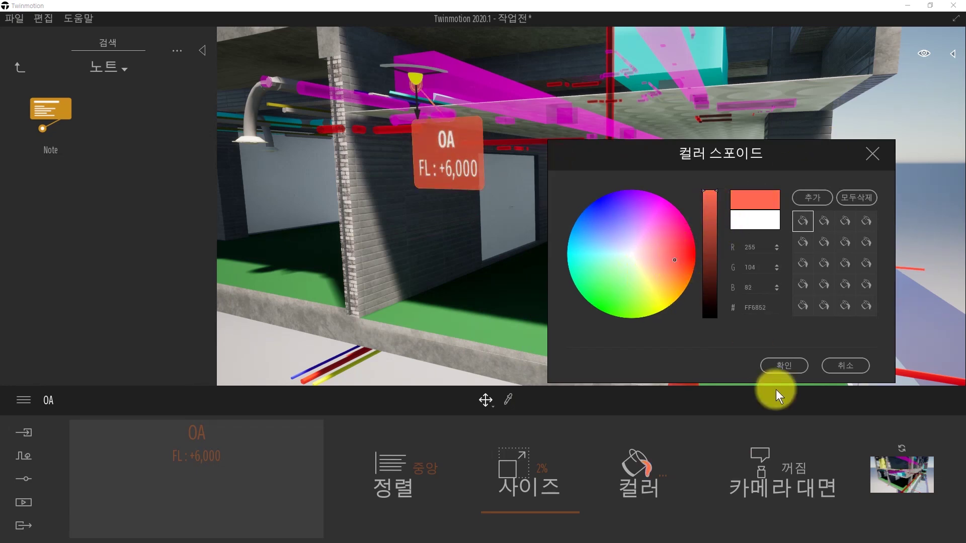
click(790, 369)
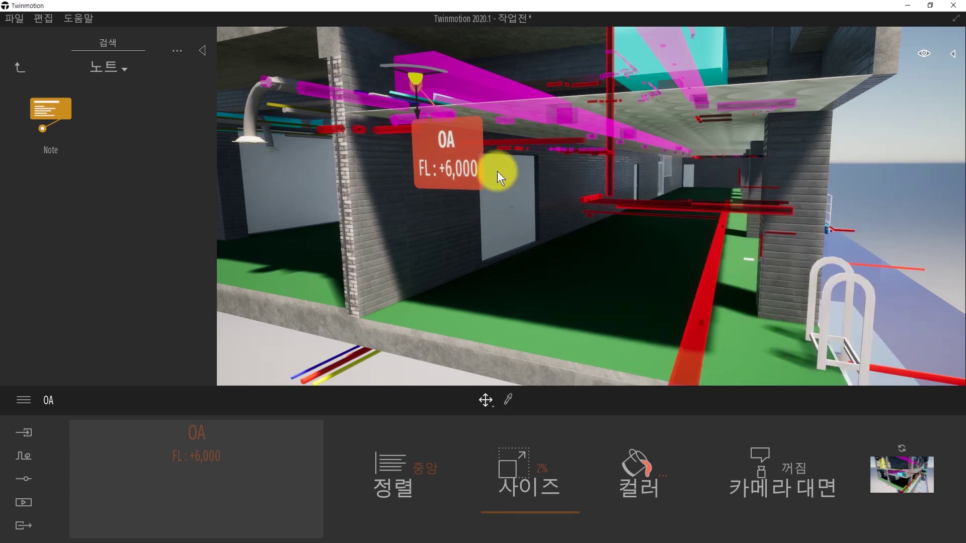
Turn on camera facing (카메라 대면) for the OA note and check it from different viewing angles.
drag(504, 177, 521, 151)
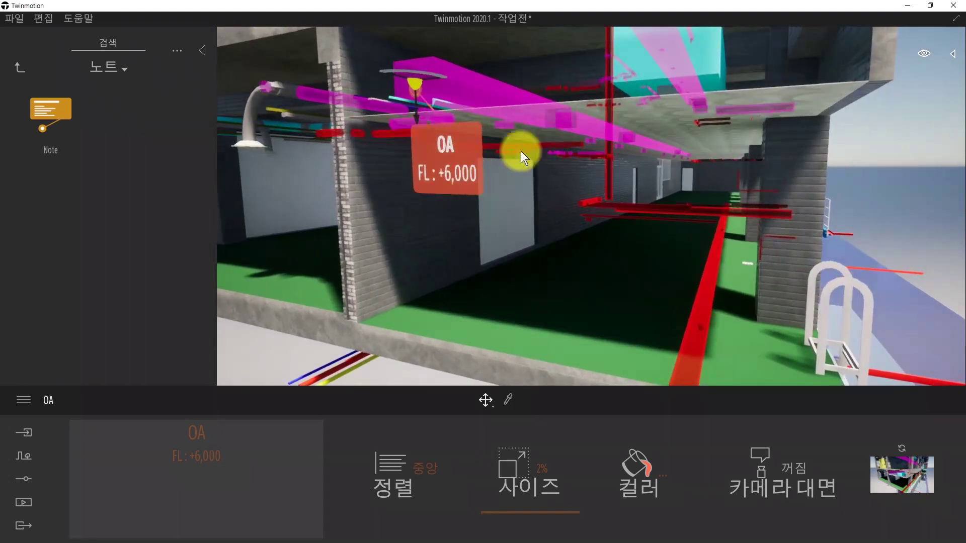
mouse_move(555, 197)
shift+middle_down()
mouse_move(524, 197)
mouse_move(750, 198)
mouse_move(547, 194)
shift+middle_up()
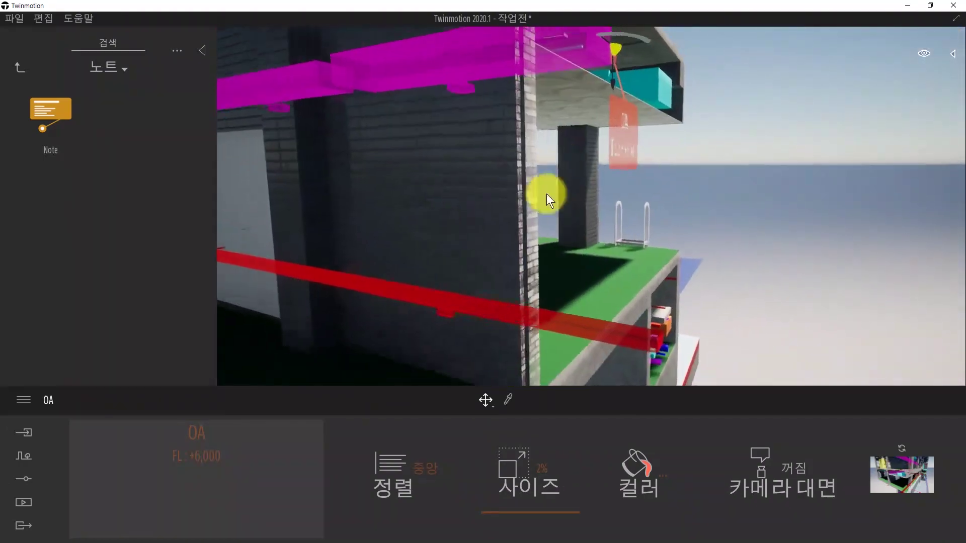
shift+middle_drag(638, 158, 418, 161)
key(s)
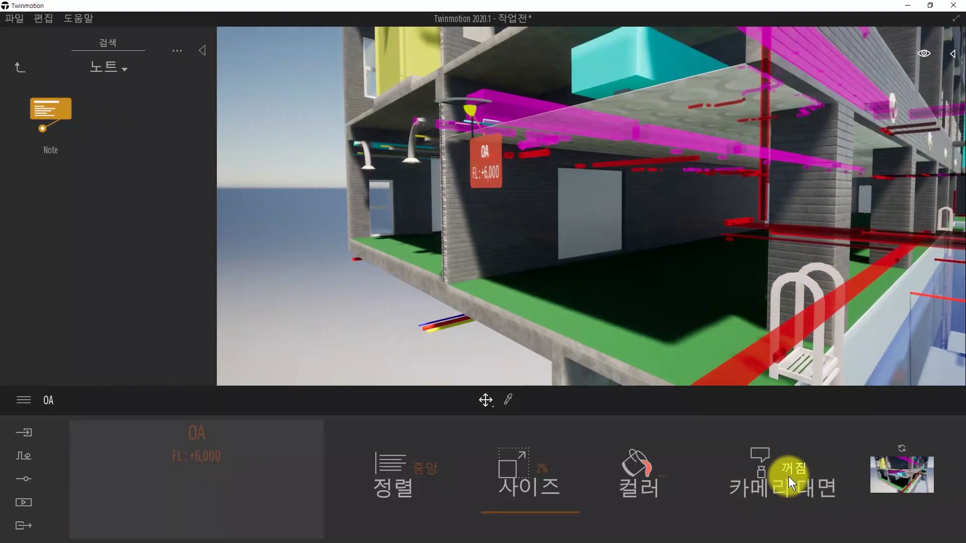
key(w)
key(d)
key(s)
click(791, 472)
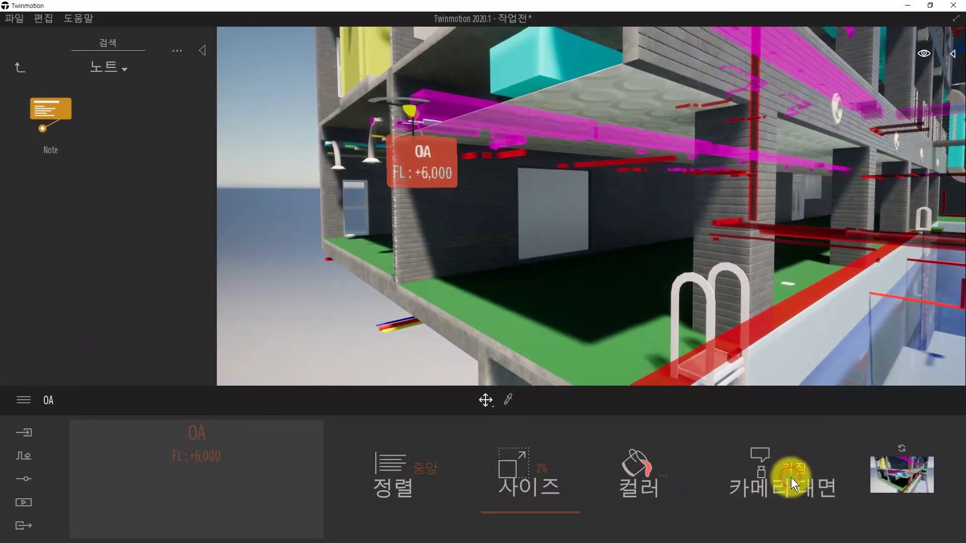
shift+middle_drag(431, 198, 584, 197)
shift+middle_drag(367, 191, 201, 190)
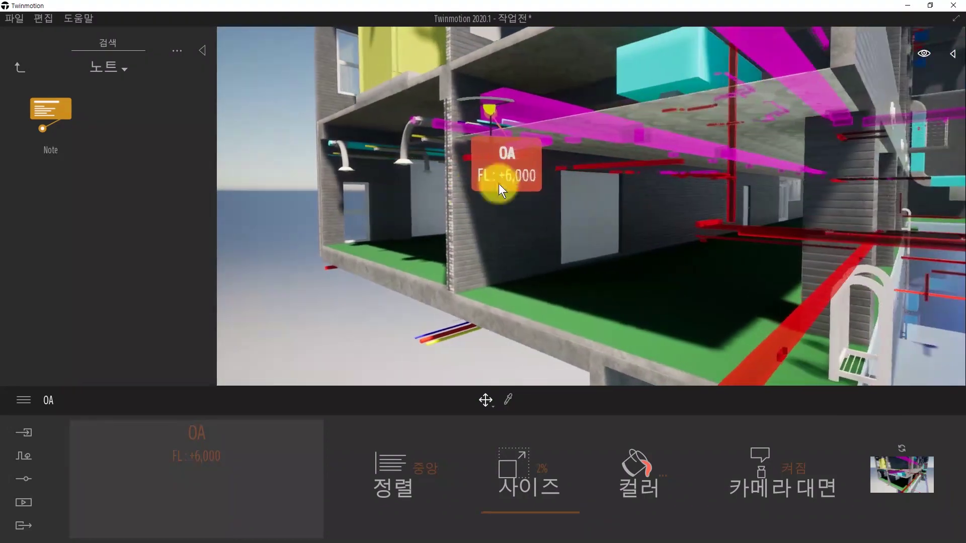
Place a second note on the green floor of the lower storey and replace its title with "1F".
scroll(449, 161, down, 1)
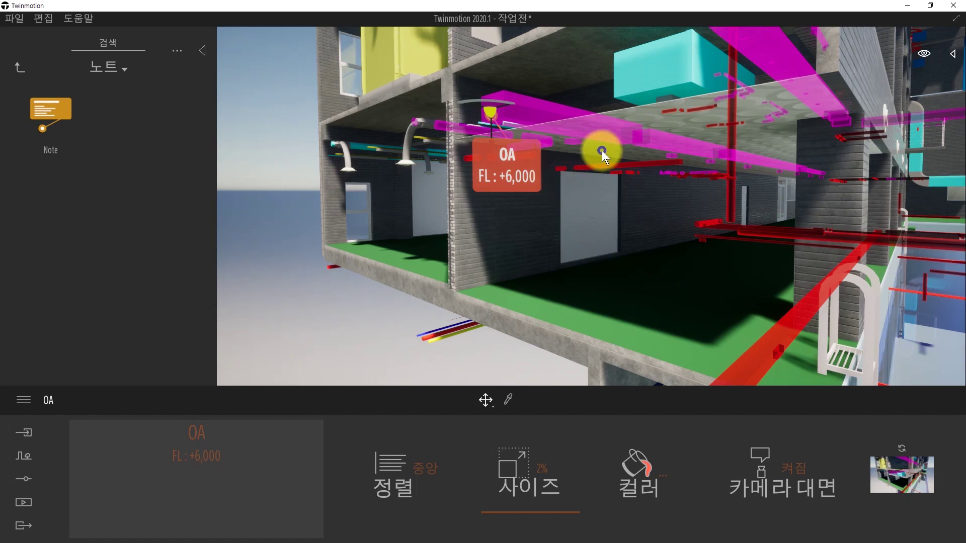
scroll(602, 150, down, 2)
right_drag(601, 150, 638, 166)
drag(31, 126, 608, 260)
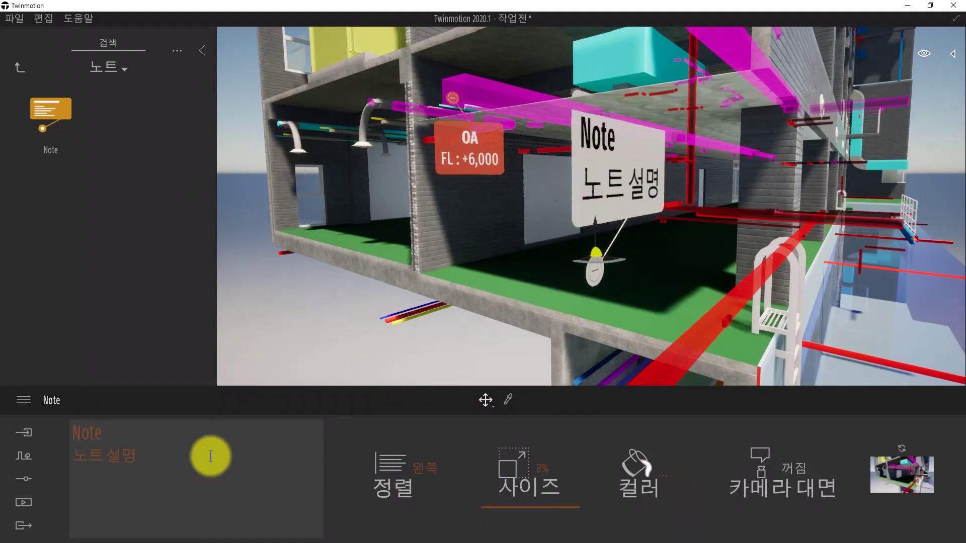
click(181, 455)
click(107, 435)
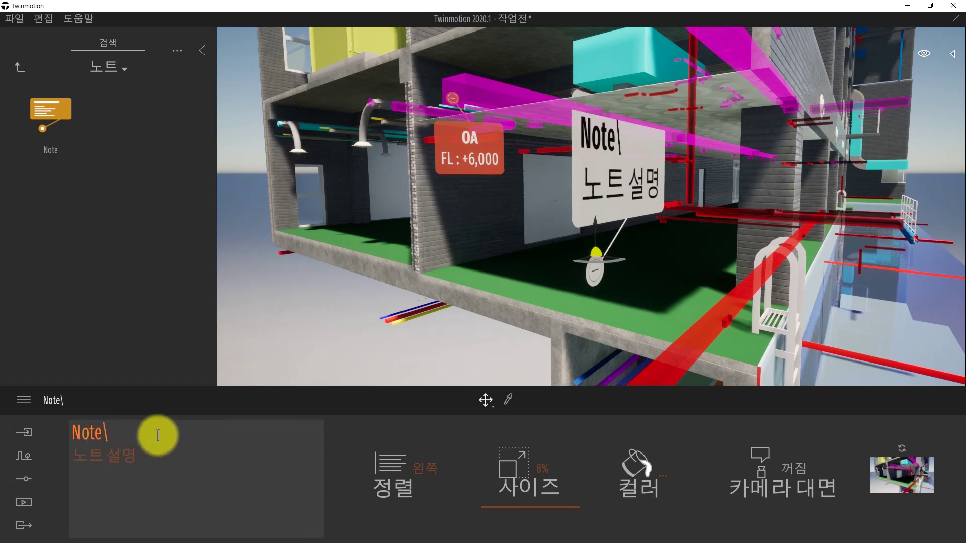
key(BackSpace)
key(BackSpace)
key(BackSpace)
key(BackSpace)
key(BackSpace)
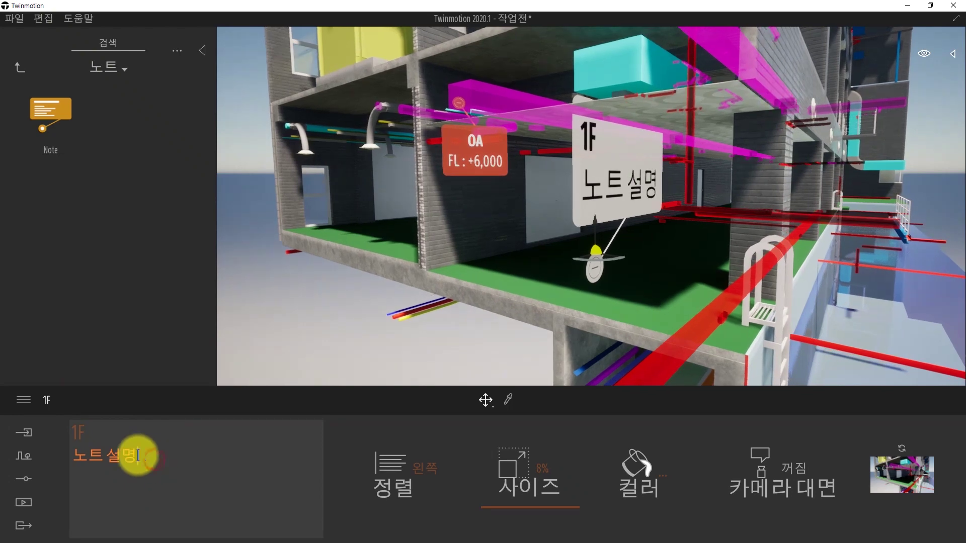
Replace the 1F note's description with "FL : +600" and reduce its size (사이즈) to 1%.
drag(135, 455, 71, 458)
key(BackSpace)
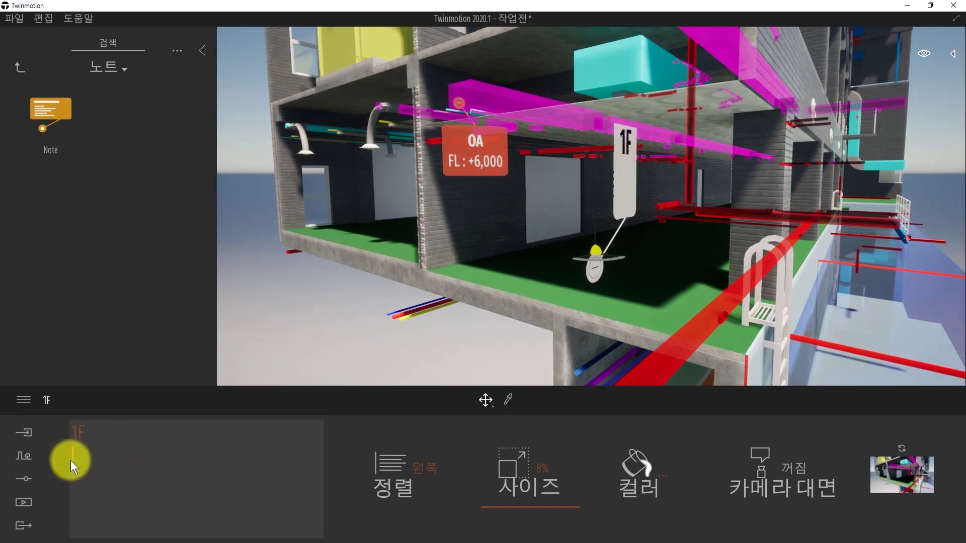
text(FL : +)
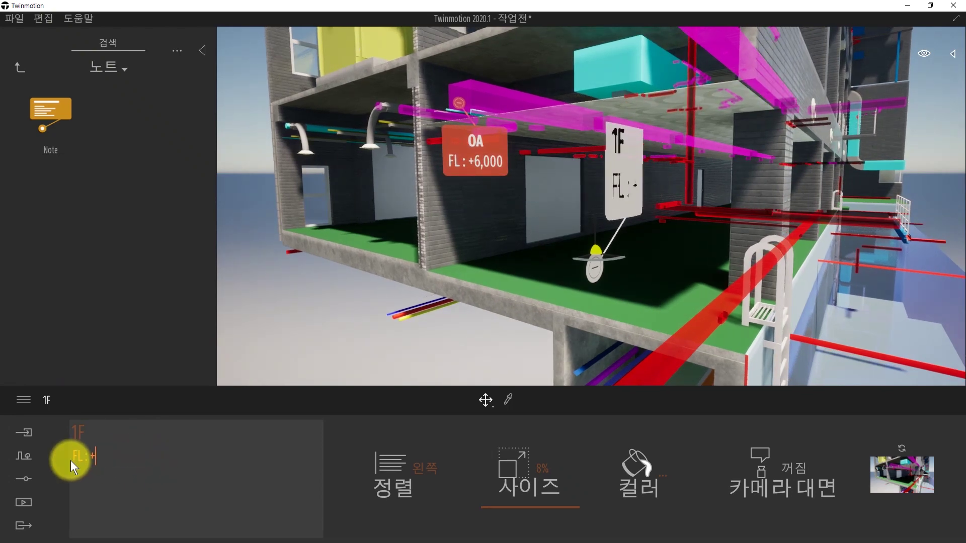
text(600)
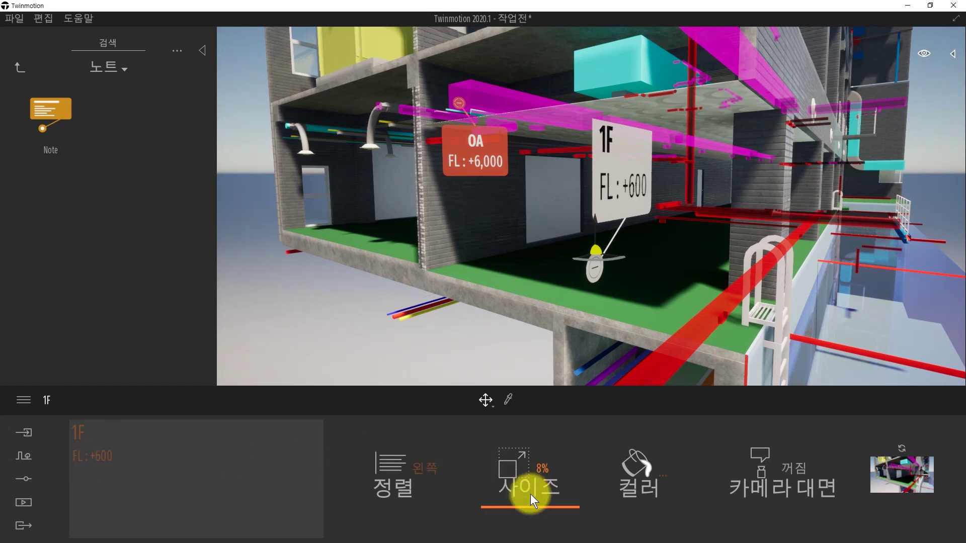
drag(540, 506, 548, 513)
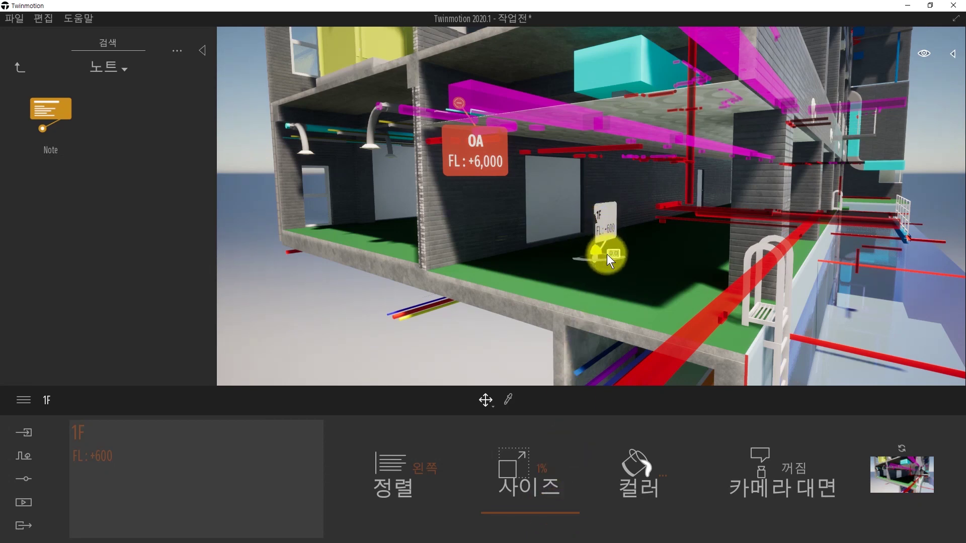
Move the 1F note to the front edge of the floor slab and turn on its camera facing (카메라 대면).
mouse_move(605, 257)
mouse_down()
mouse_move(581, 295)
mouse_move(613, 312)
mouse_up()
click(727, 478)
click(777, 482)
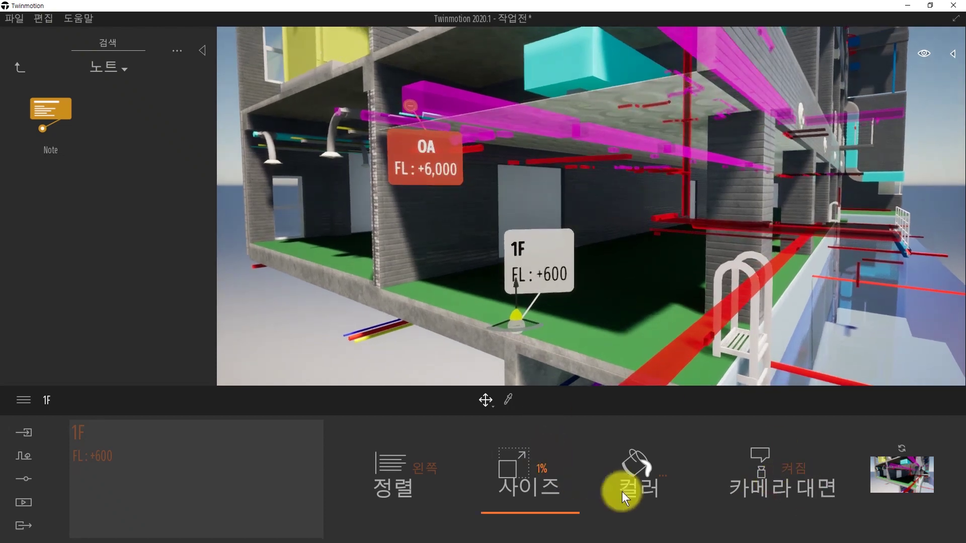
Change the 1F note's color to light green and deselect the note.
click(624, 490)
drag(500, 187, 694, 179)
click(634, 237)
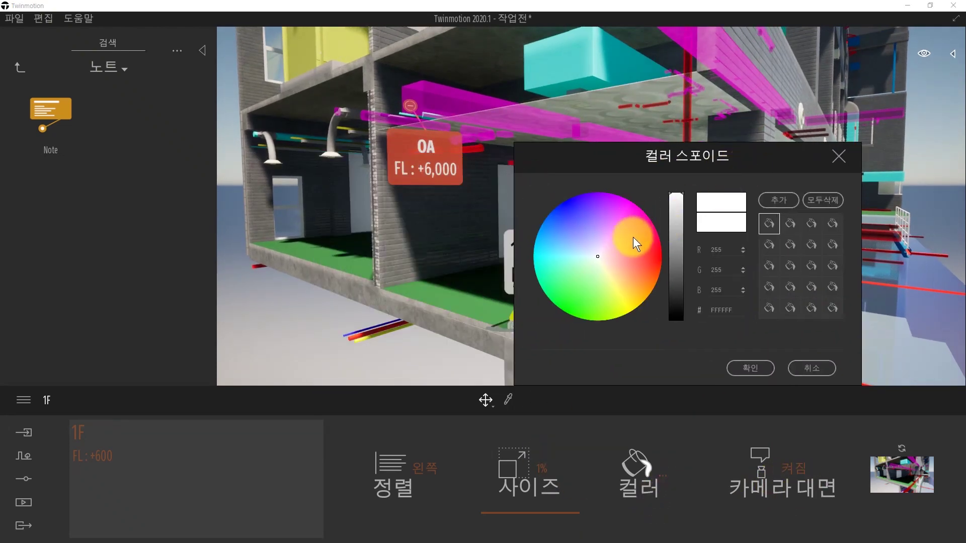
drag(636, 172, 691, 147)
drag(655, 249, 652, 271)
click(785, 354)
click(796, 354)
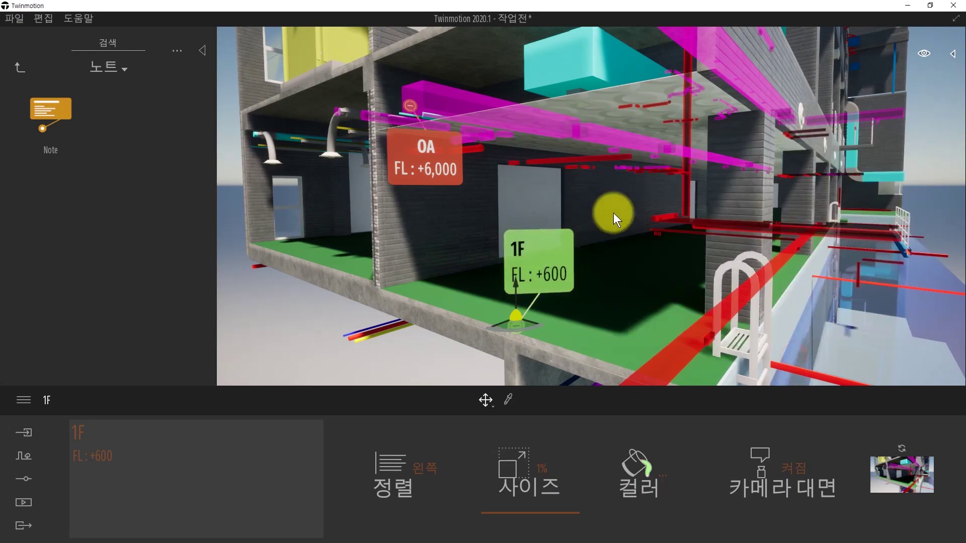
key(Escape)
Examine the OA and 1F notes from several viewpoints around the building corner.
shift+middle_drag(546, 212, 571, 219)
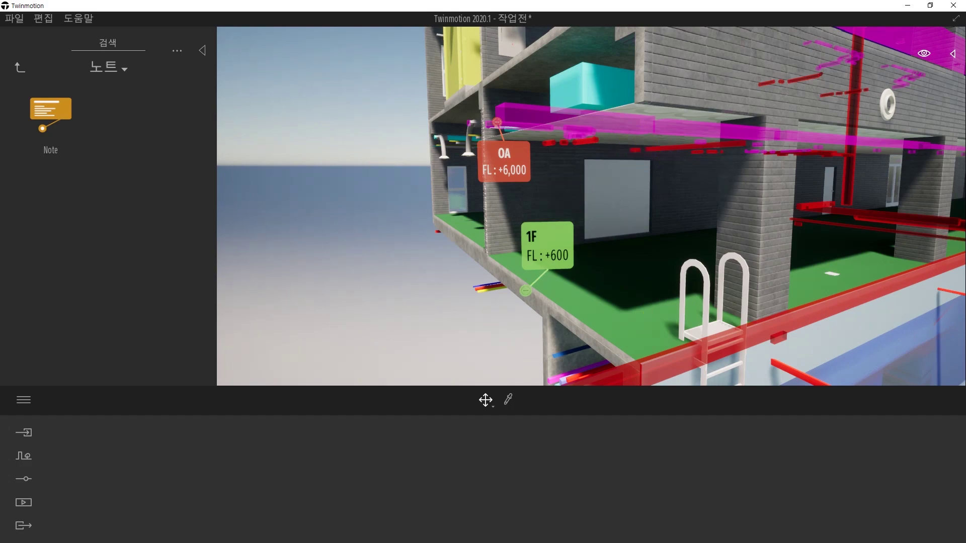
right_drag(549, 211, 690, 234)
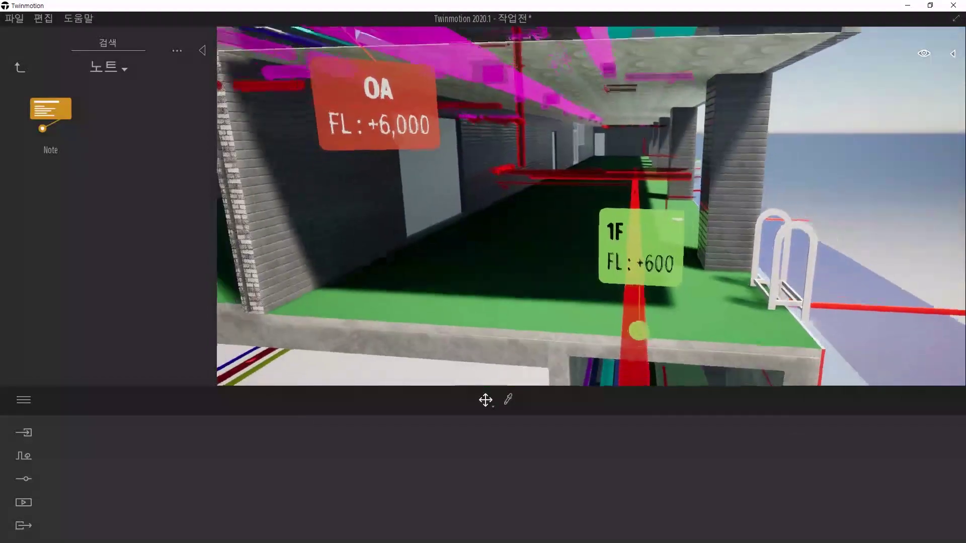
key(s)
right_drag(552, 171, 221, 128)
key(a)
key(s)
key(d)
key(w)
key(a)
key(w)
key(d)
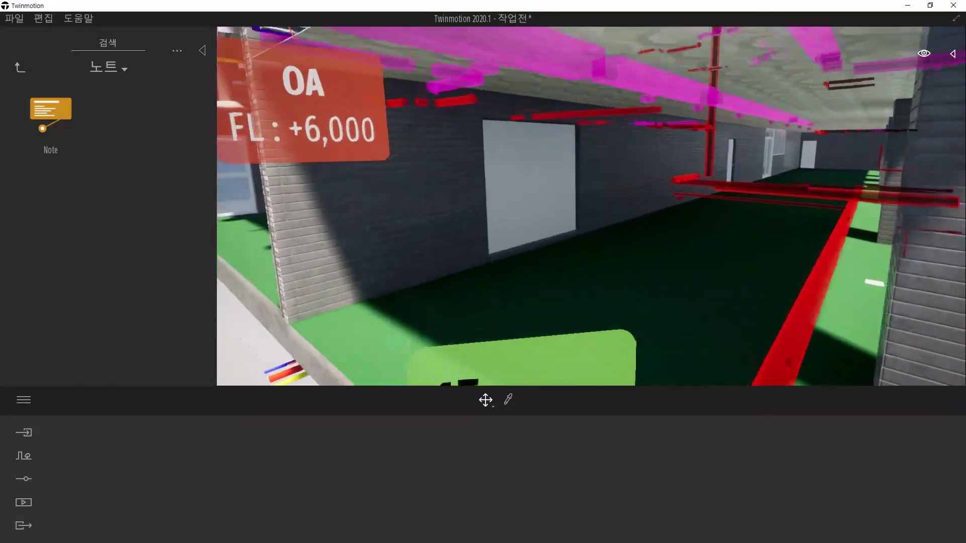
key(s)
right_drag(634, 151, 606, 151)
key(d)
key(w)
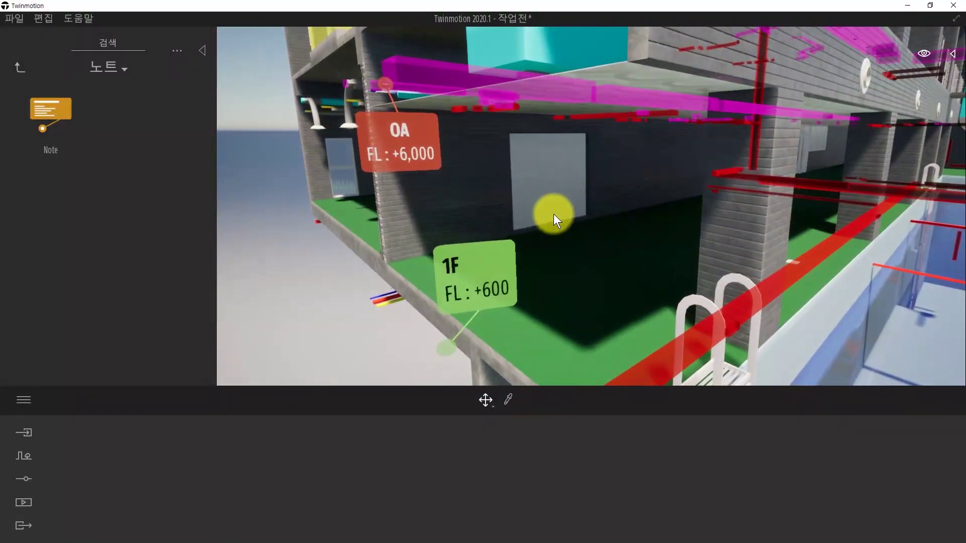
Place a vertical Measure Tool dimension about 2.70 m long from the floor up, beside the 1F note.
click(22, 66)
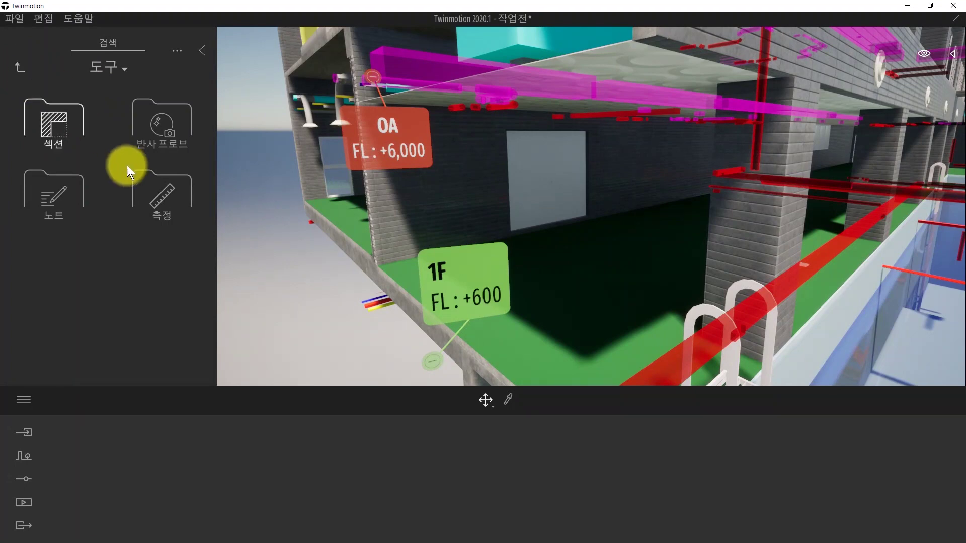
click(163, 194)
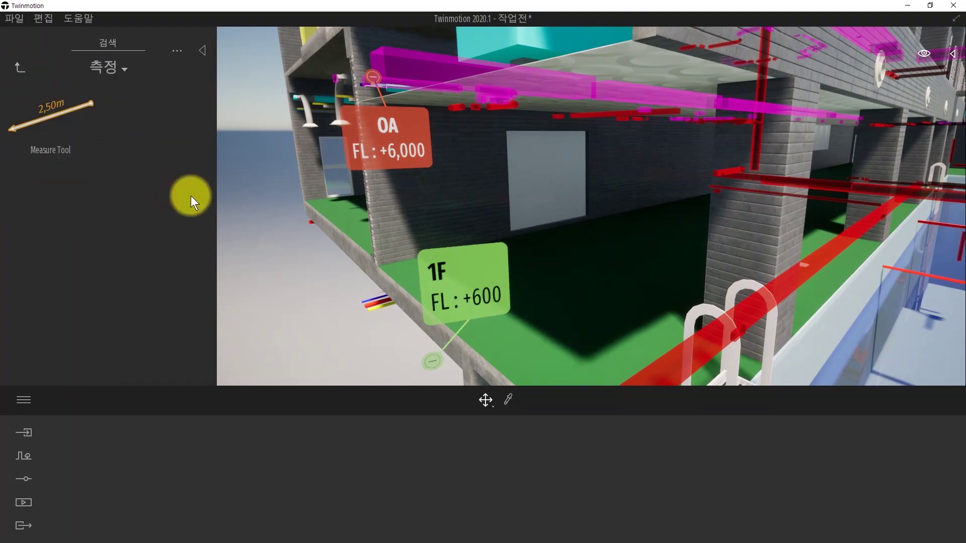
drag(53, 111, 585, 374)
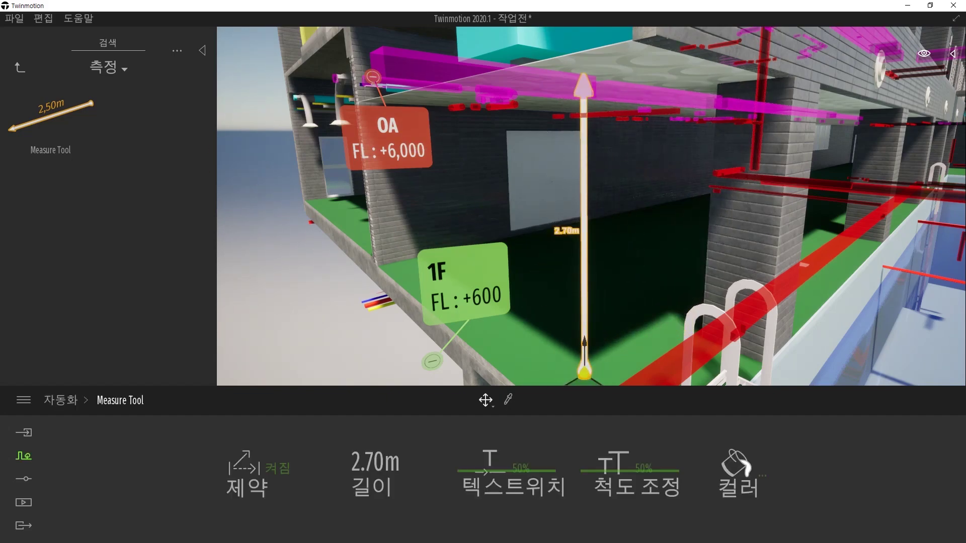
shift+middle_drag(470, 218, 437, 226)
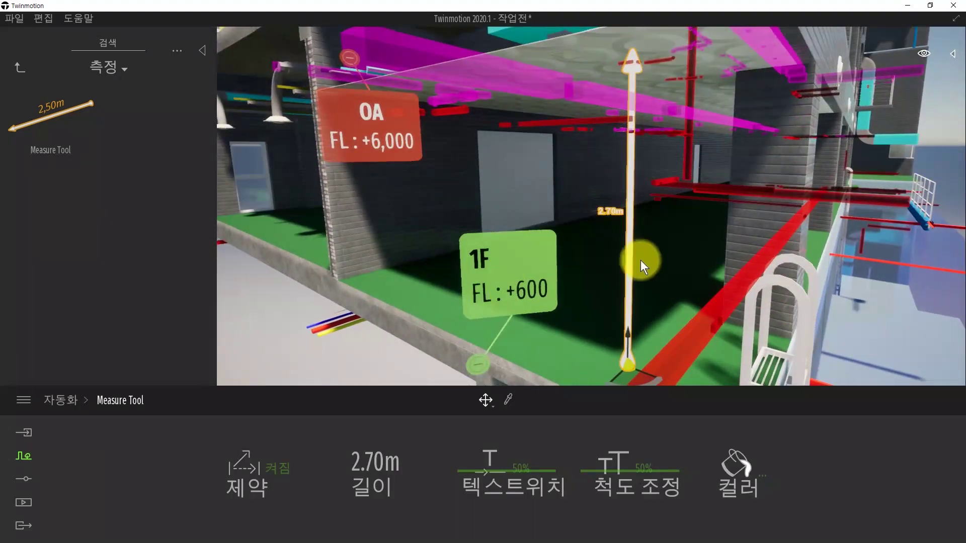
scroll(615, 223, down, 1)
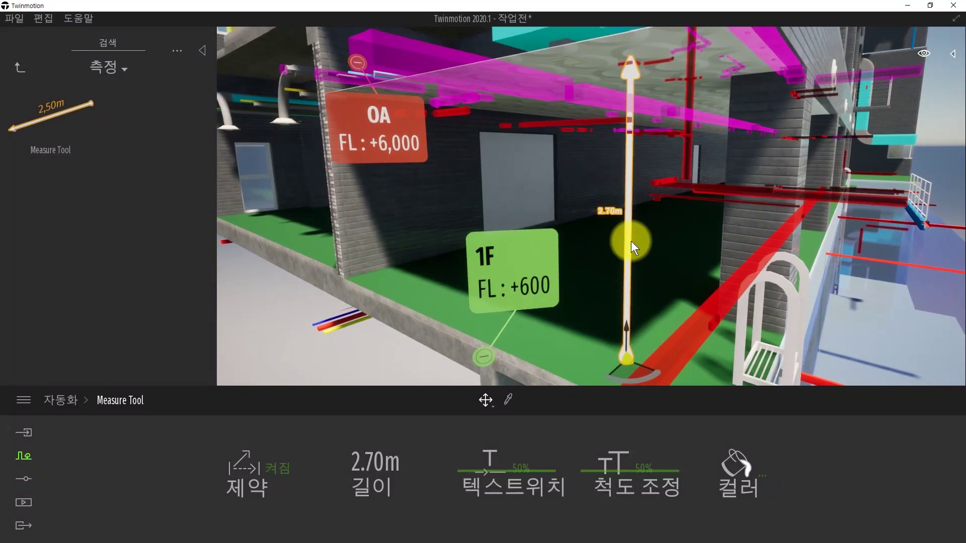
scroll(631, 246, up, 1)
Set the measurement's text position (텍스트위치) to 45% and its scale (척도 조정) to 82%.
mouse_move(473, 469)
mouse_down()
mouse_move(476, 456)
mouse_move(476, 475)
mouse_up()
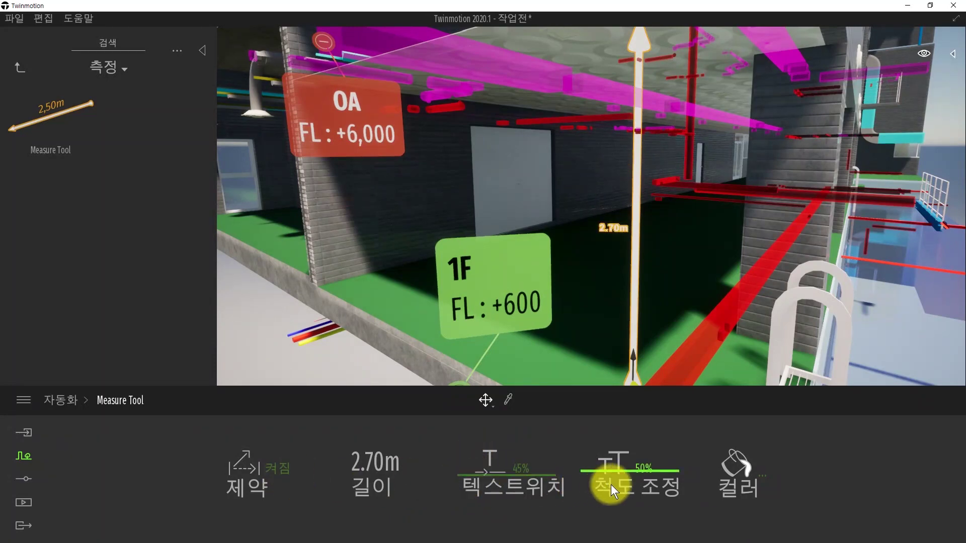
drag(628, 460, 606, 323)
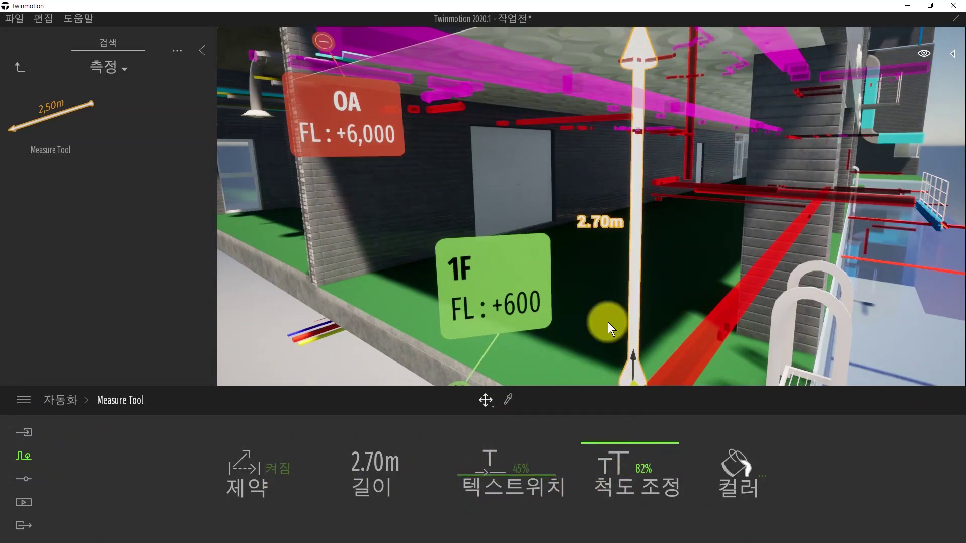
scroll(608, 292, down, 1)
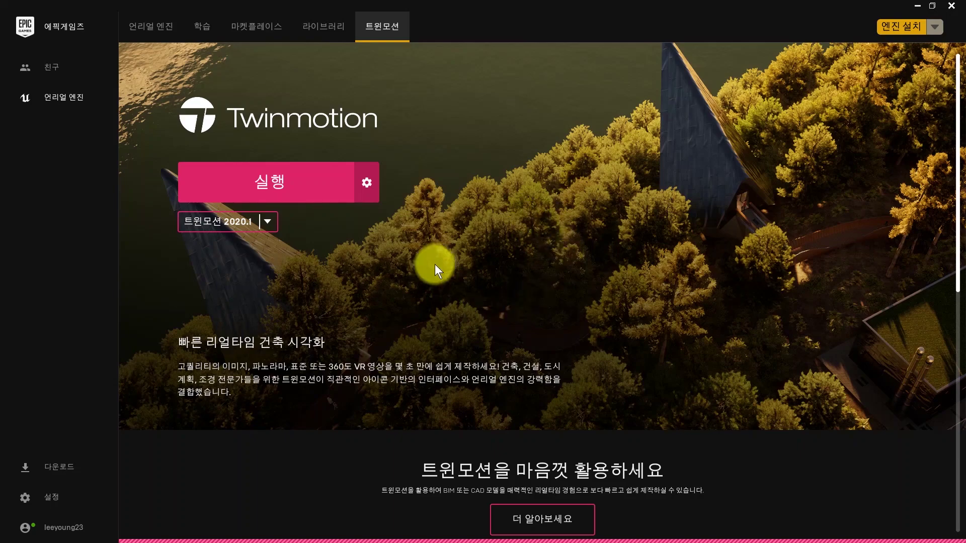
Switch to the Epic Games Launcher and find the plugin download section on the Twinmotion page.
scroll(528, 259, down, 2)
scroll(529, 258, down, 10)
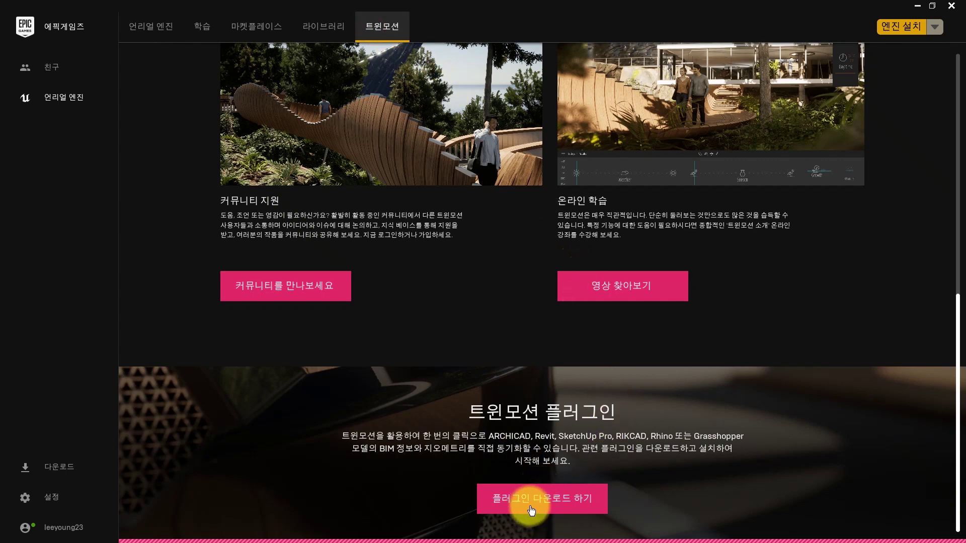
Open the Twinmotion plugin page in the web browser and examine the Direct Link plugins, their supported versions and download options.
key(super)
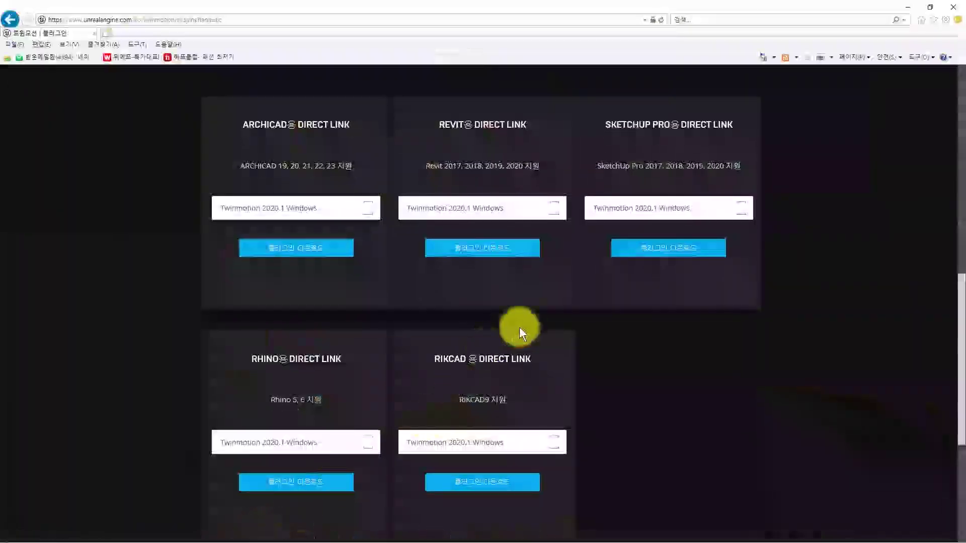
scroll(519, 327, up, 10)
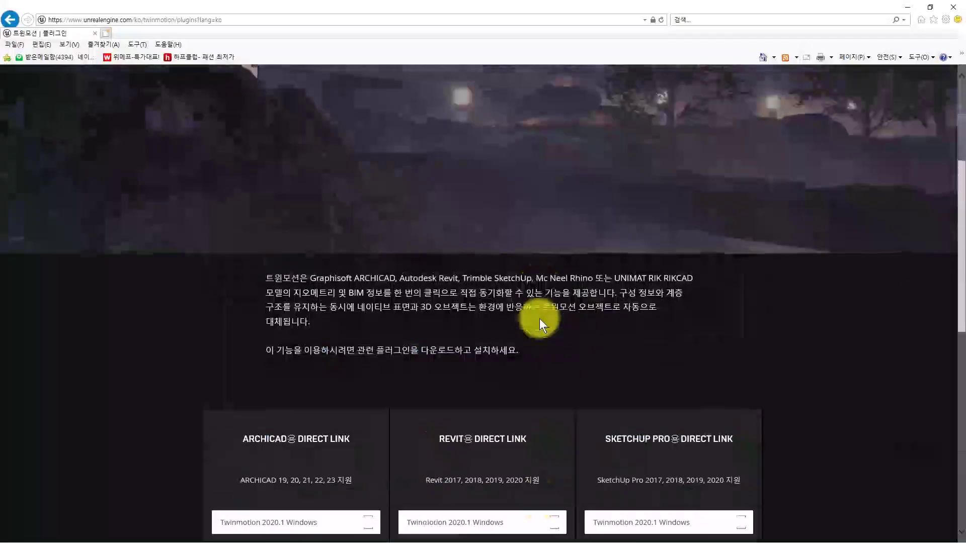
scroll(484, 187, down, 10)
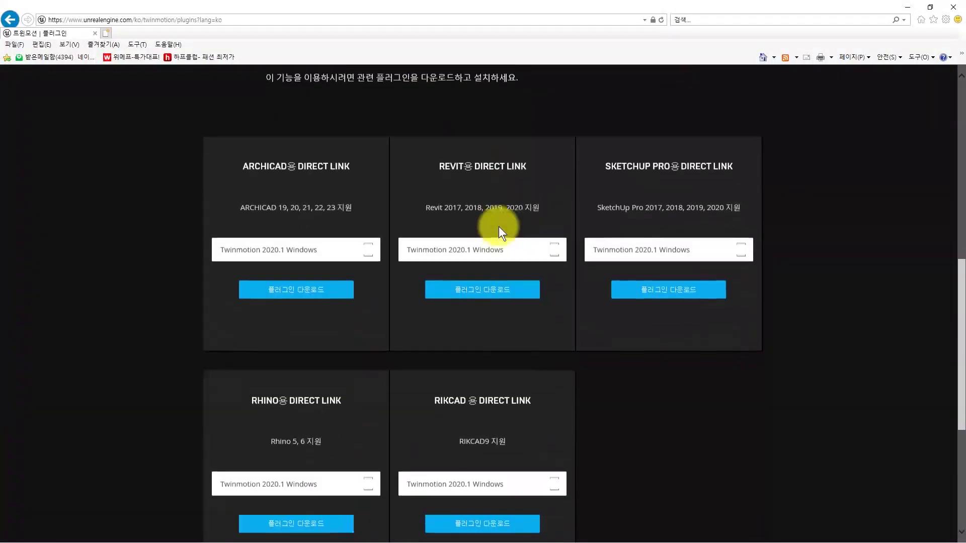
scroll(500, 229, down, 3)
scroll(500, 231, up, 1)
scroll(604, 267, up, 1)
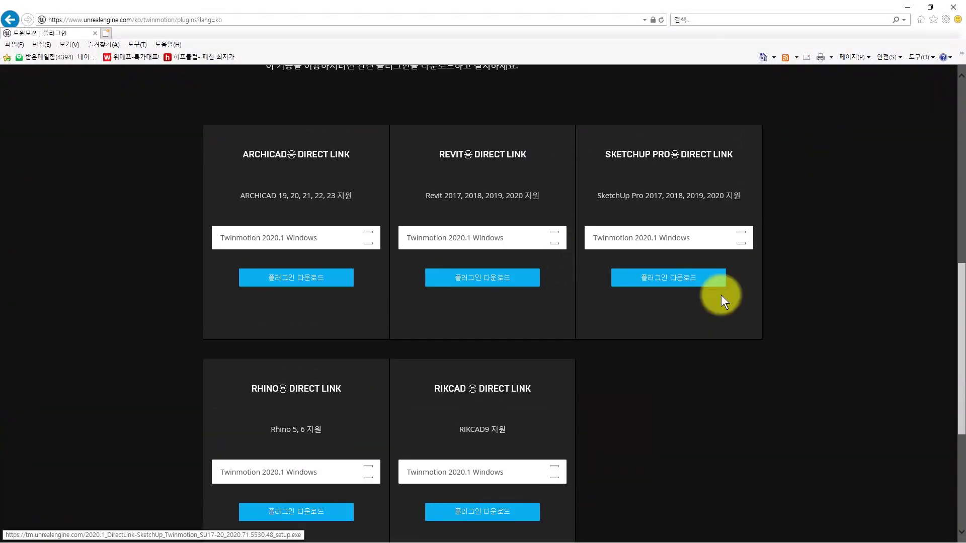
drag(959, 357, 958, 366)
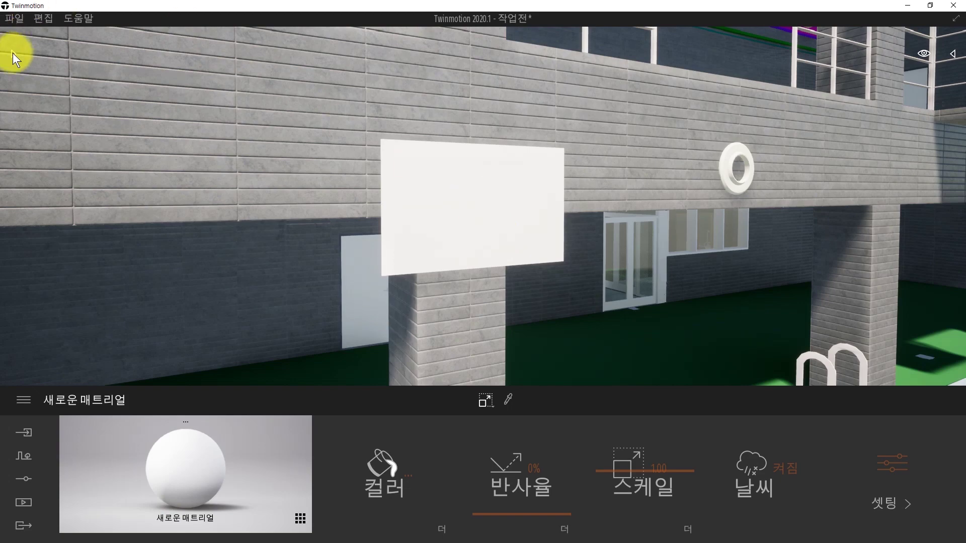
Apply the Video sample material from the 동영상 material library to the white panel in front of the building.
click(13, 53)
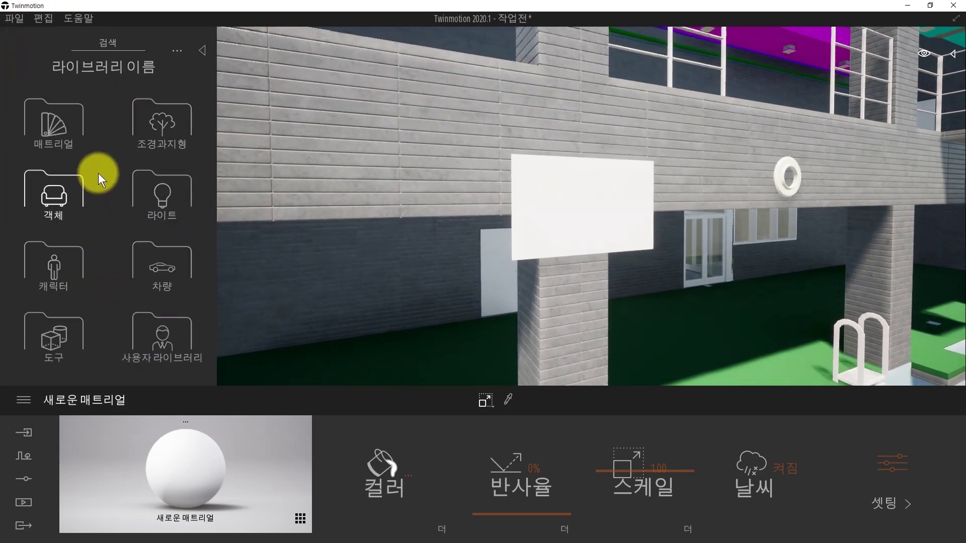
click(67, 131)
drag(209, 147, 212, 223)
drag(221, 293, 220, 371)
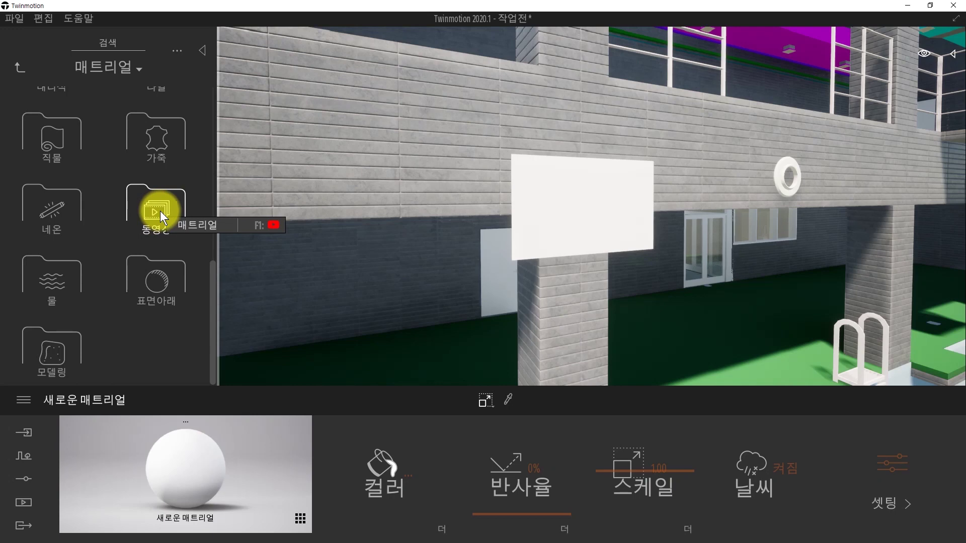
click(160, 210)
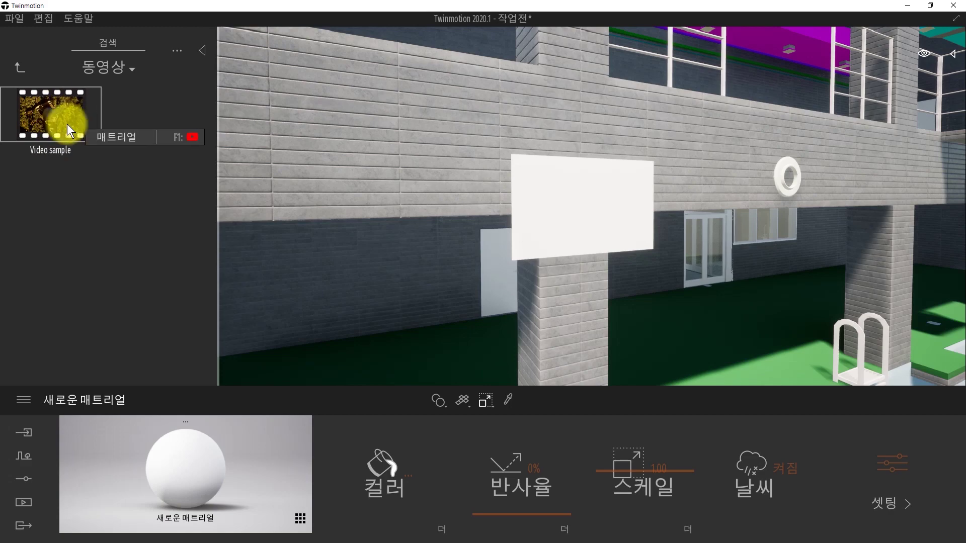
drag(51, 118, 599, 211)
Examine the tiled video texture on the panel from close up and from farther away.
scroll(605, 199, up, 10)
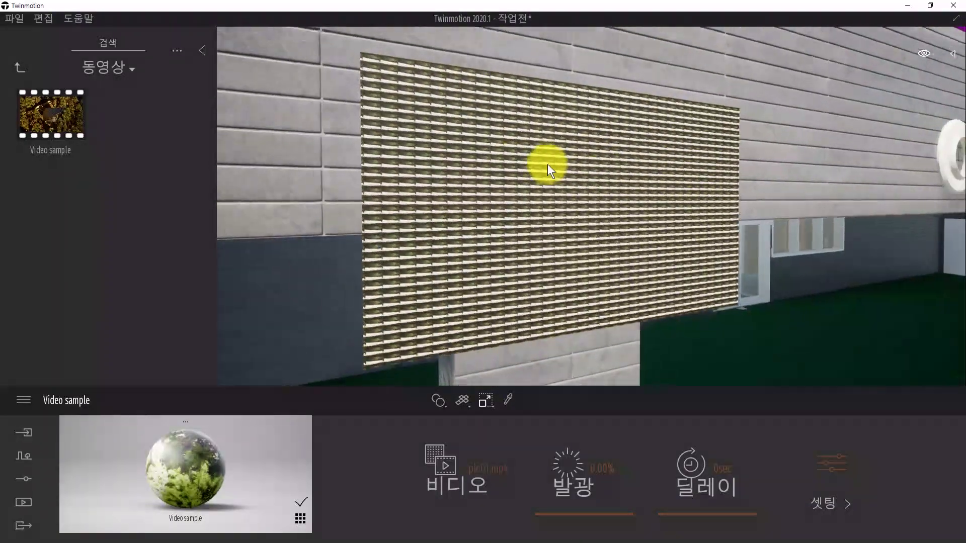
scroll(568, 195, down, 5)
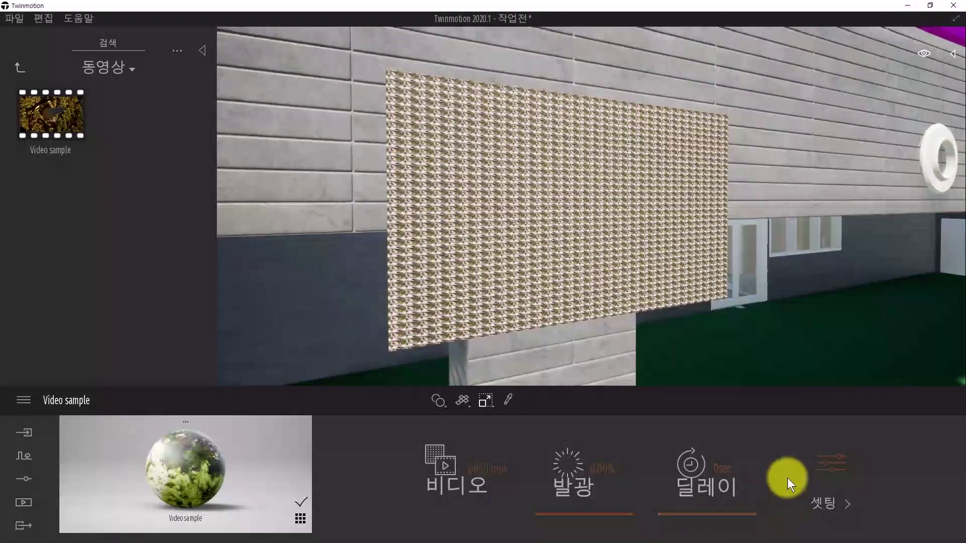
scroll(539, 204, up, 10)
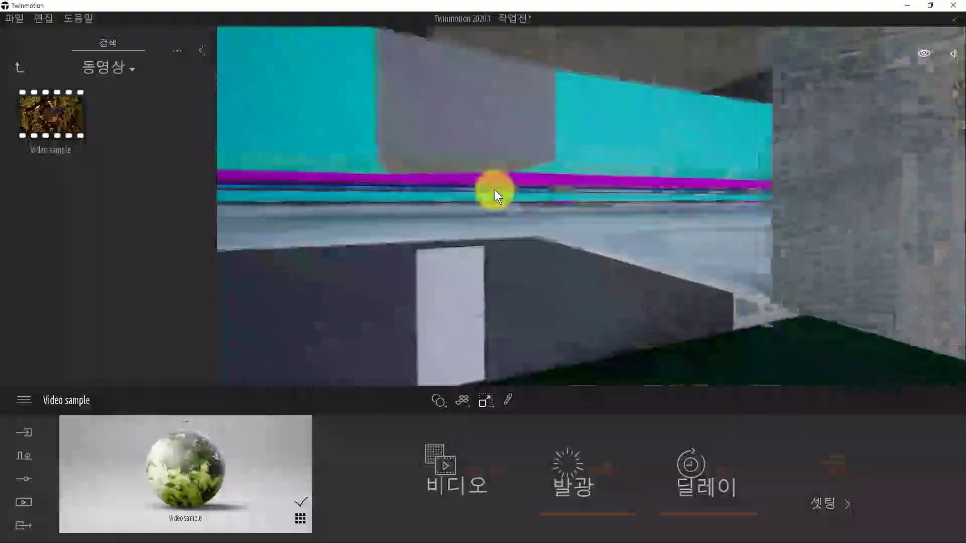
scroll(513, 202, down, 10)
scroll(572, 222, up, 8)
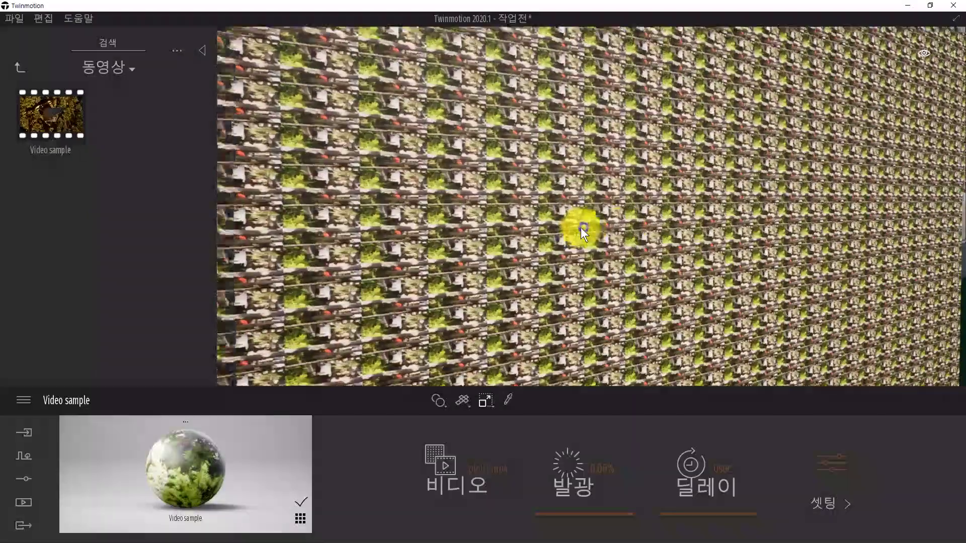
middle_drag(580, 227, 704, 227)
scroll(636, 241, down, 10)
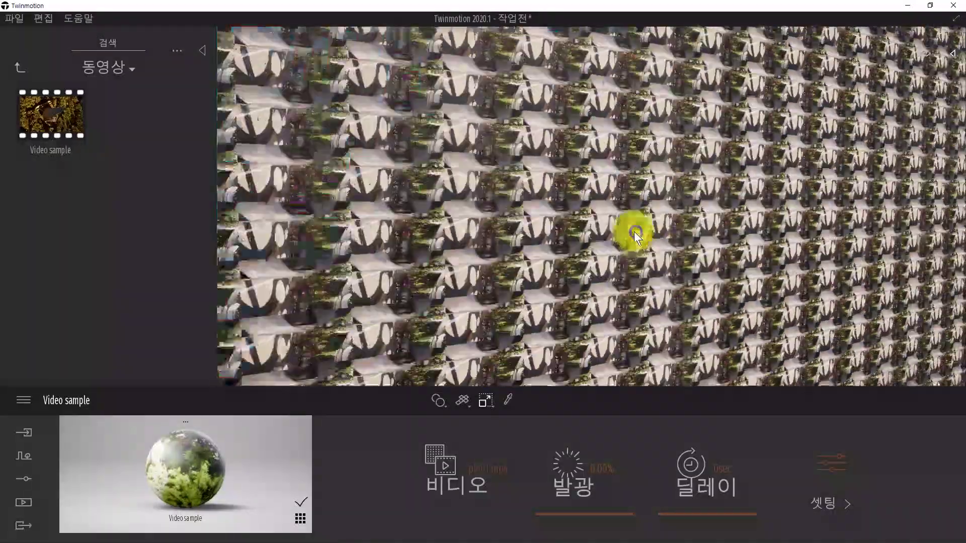
scroll(633, 231, up, 5)
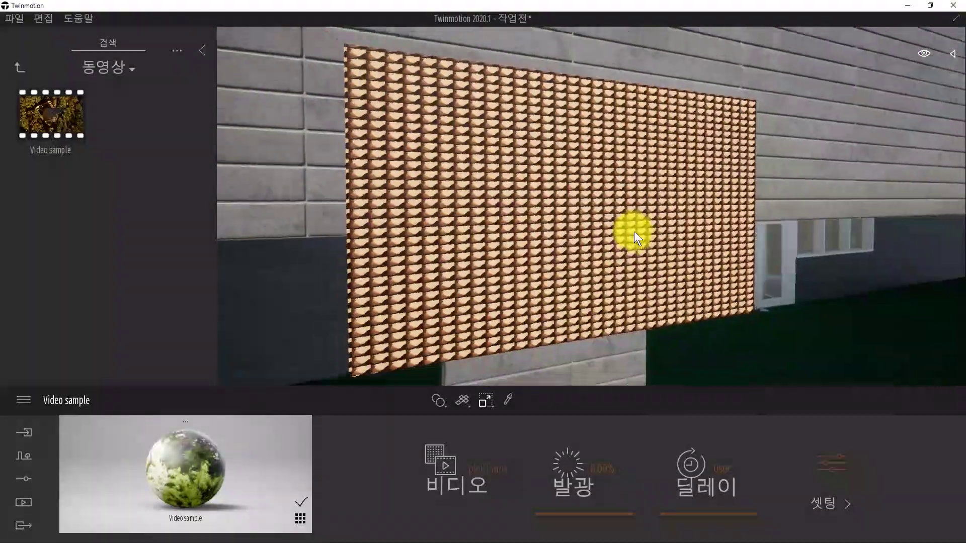
scroll(565, 309, down, 4)
scroll(506, 256, up, 4)
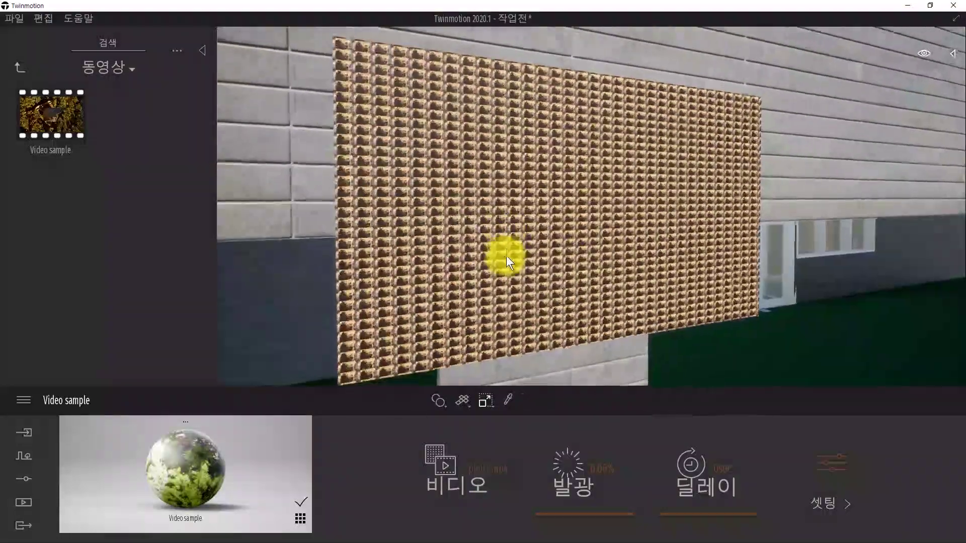
scroll(497, 307, down, 3)
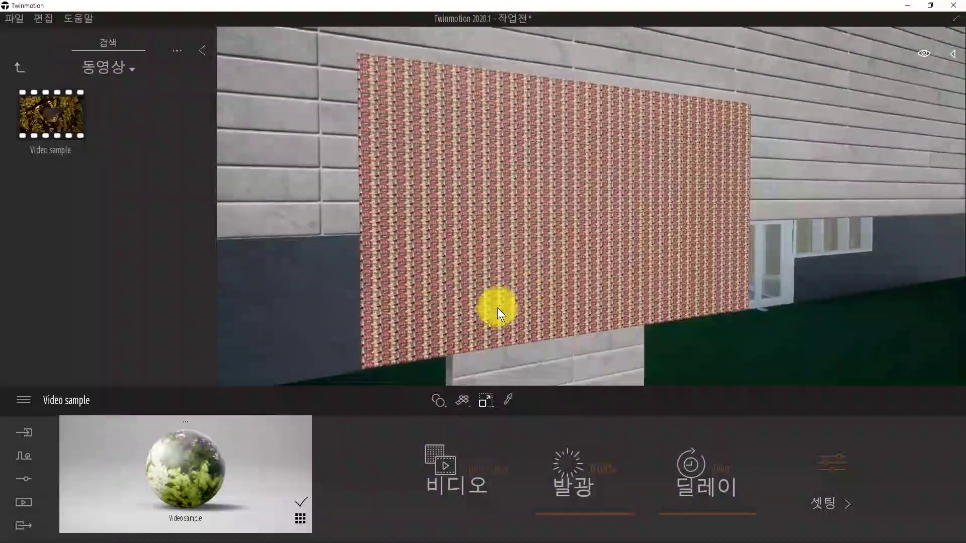
Load V_VideoSample01.mp4 from the Movies folder as the panel material's video source.
click(474, 476)
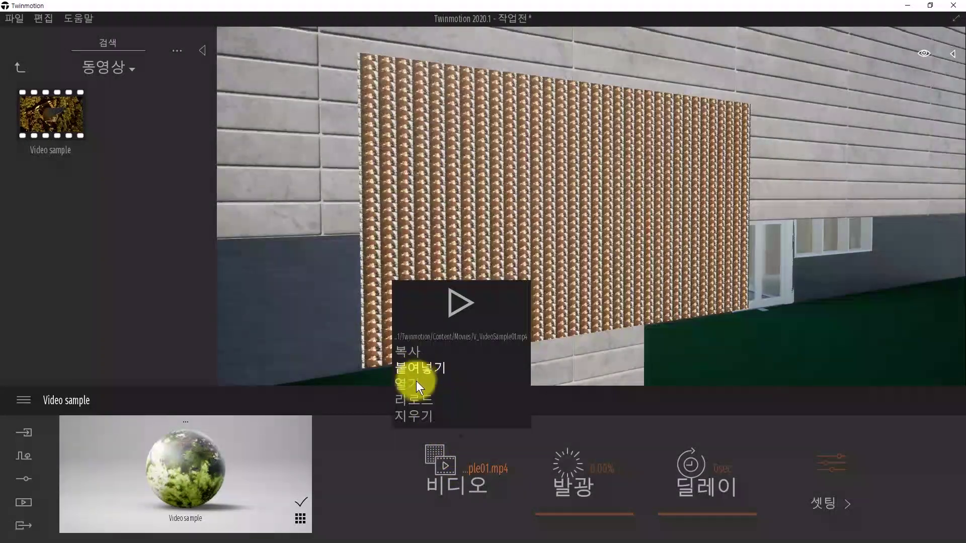
click(414, 383)
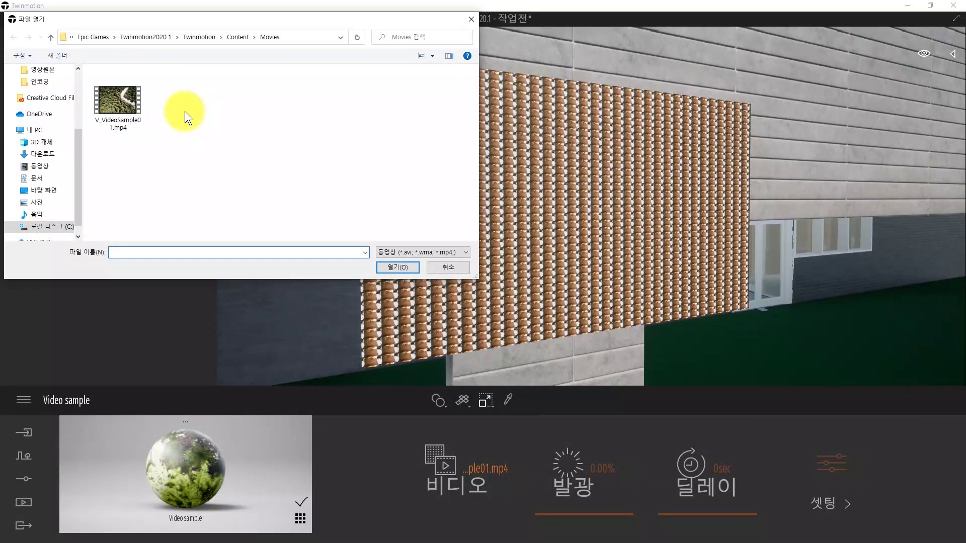
click(427, 255)
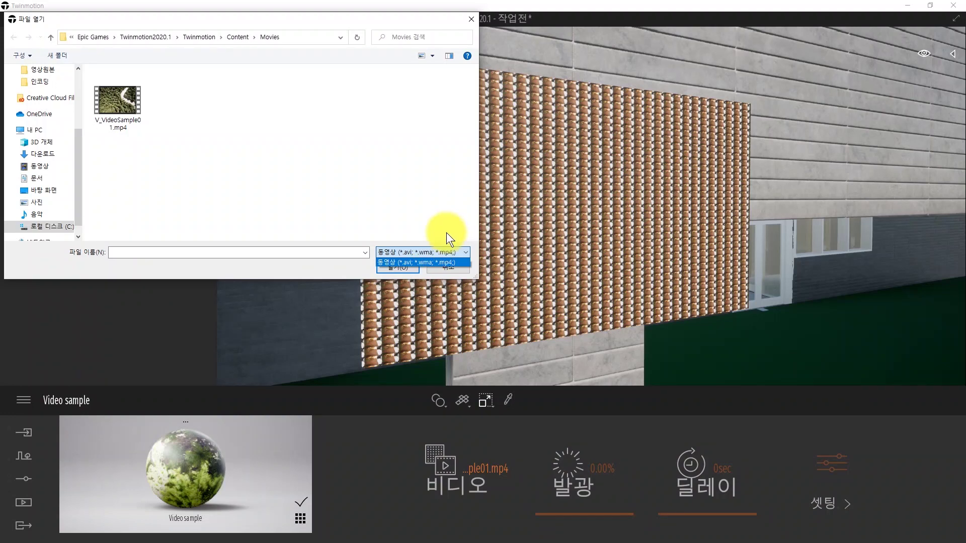
click(446, 232)
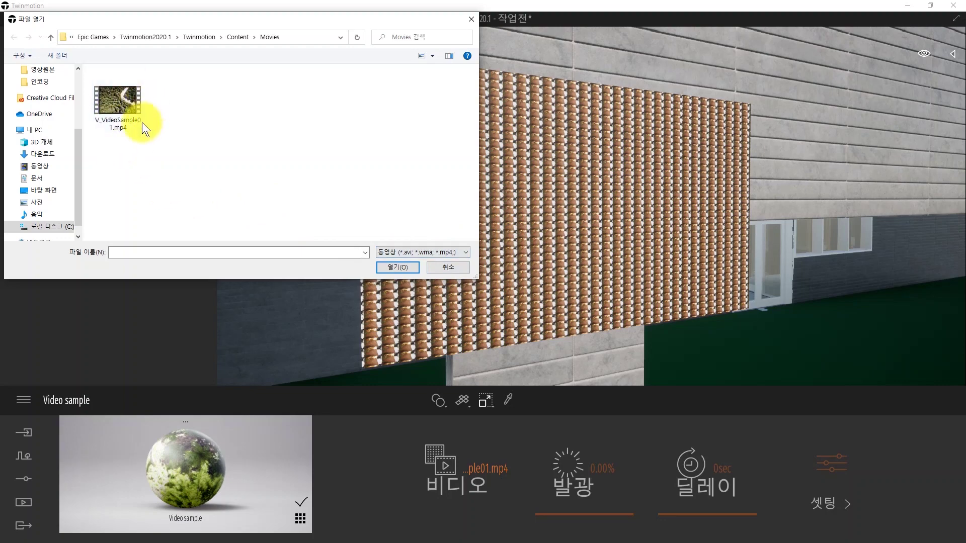
double_click(125, 122)
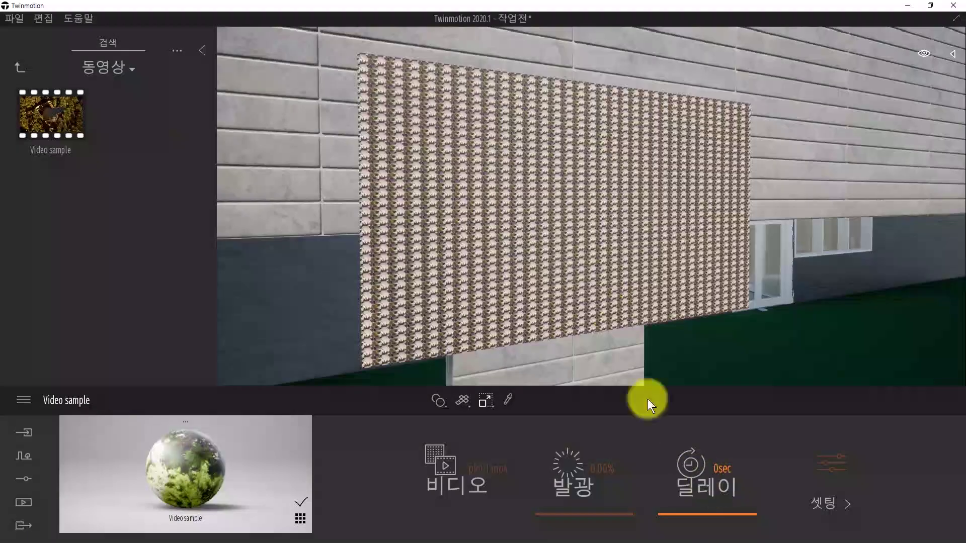
Set the video material's scale (스케일) to 10.00 and check the enlarged tiles on the panel.
click(820, 474)
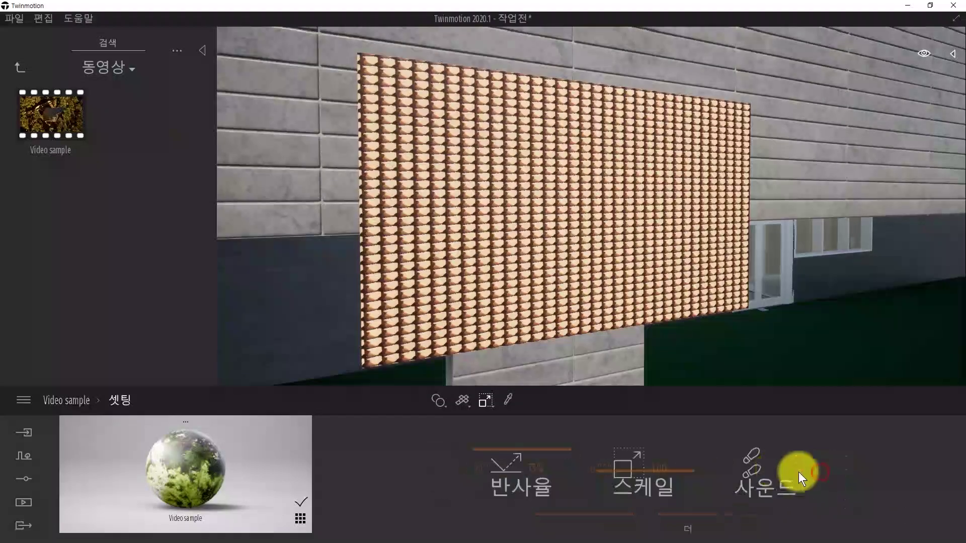
drag(611, 468, 640, 403)
scroll(597, 223, up, 5)
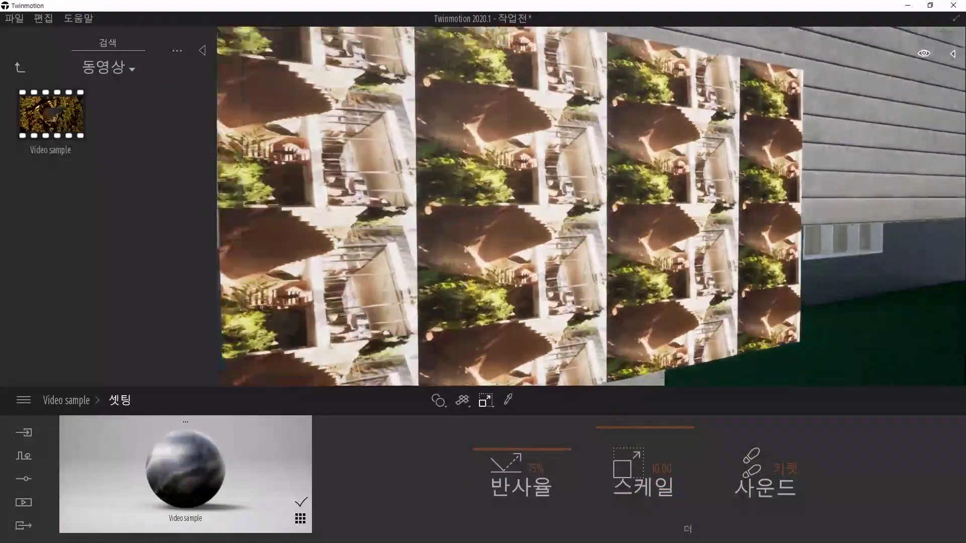
scroll(597, 223, down, 4)
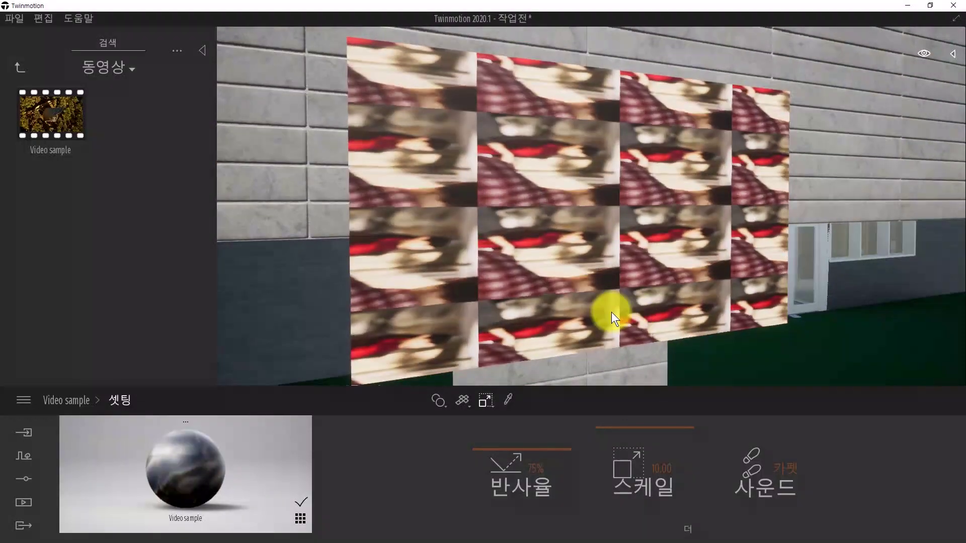
key(d)
key(a)
key(s)
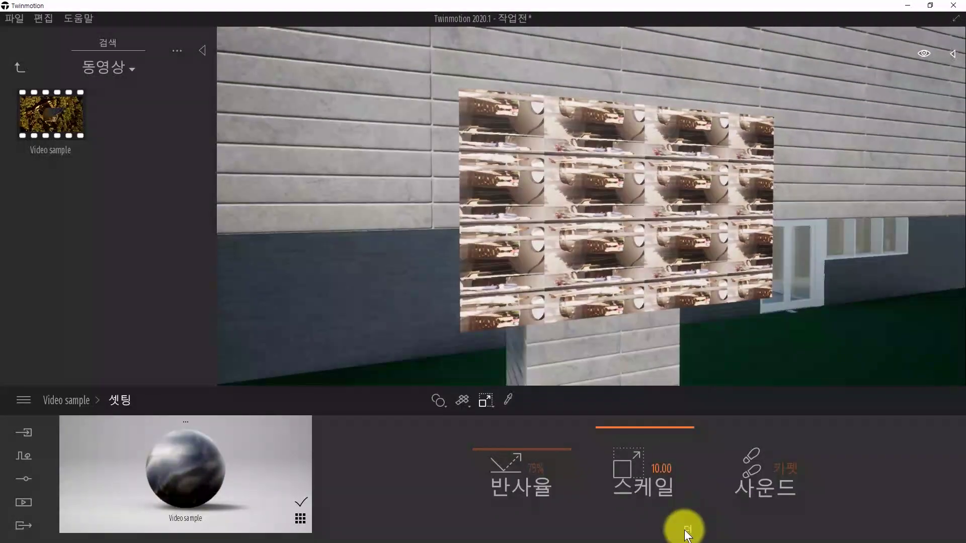
key(w)
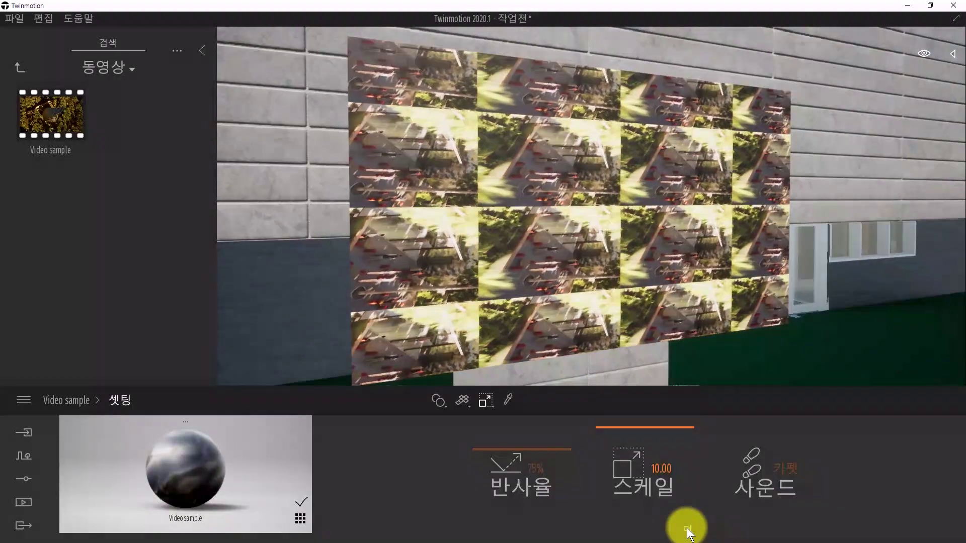
Rotate the panel's video texture and adjust its stretch and offset along the X and Y axes.
click(687, 530)
mouse_move(571, 502)
mouse_down()
mouse_move(556, 509)
mouse_move(558, 493)
mouse_move(562, 502)
mouse_up()
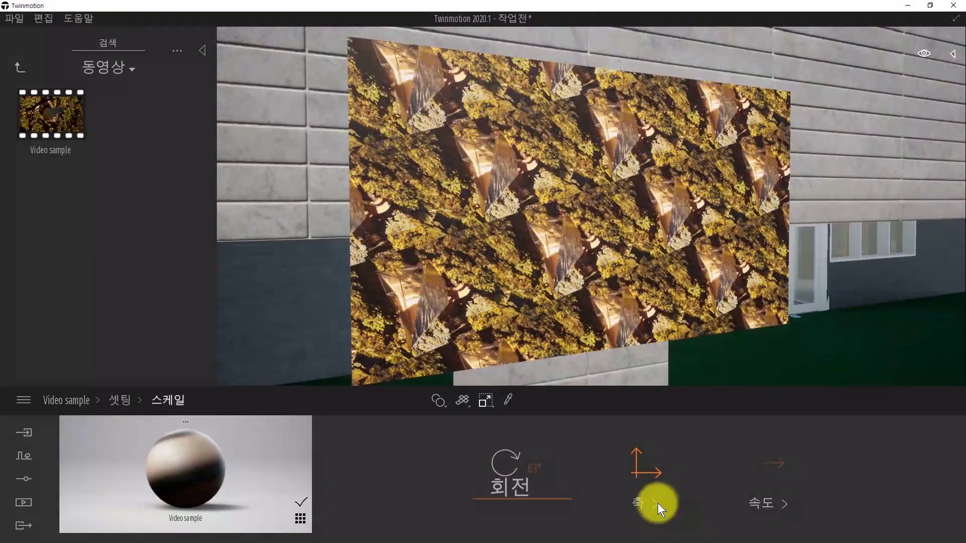
click(656, 503)
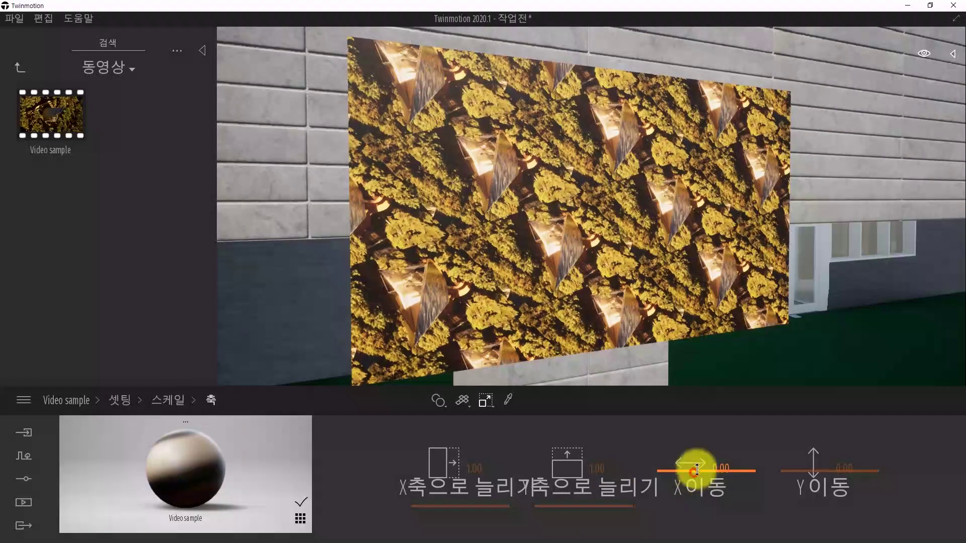
drag(694, 466, 809, 431)
mouse_move(582, 502)
mouse_down()
mouse_move(599, 478)
mouse_move(596, 491)
mouse_up()
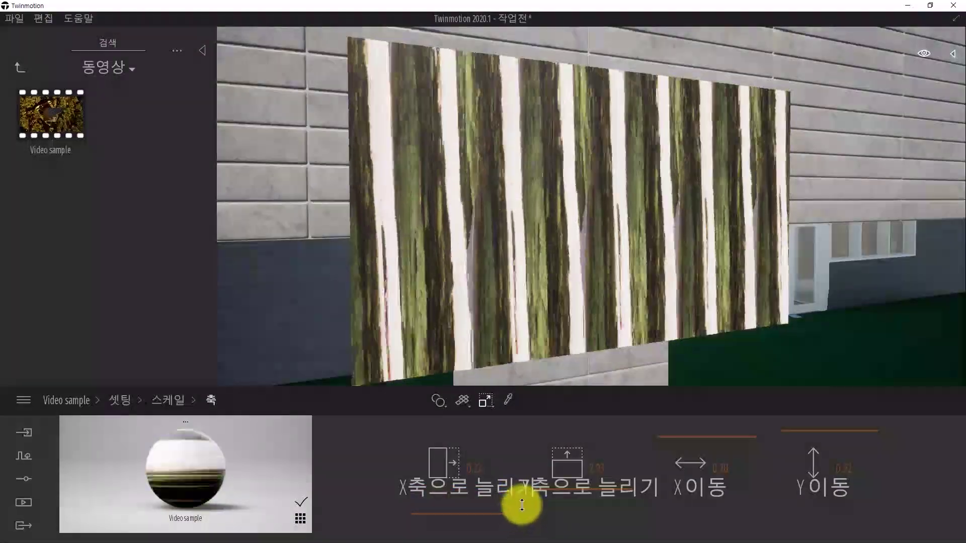
Raise the video texture's X speed (X 속도) so the image scrolls across the panel.
click(176, 397)
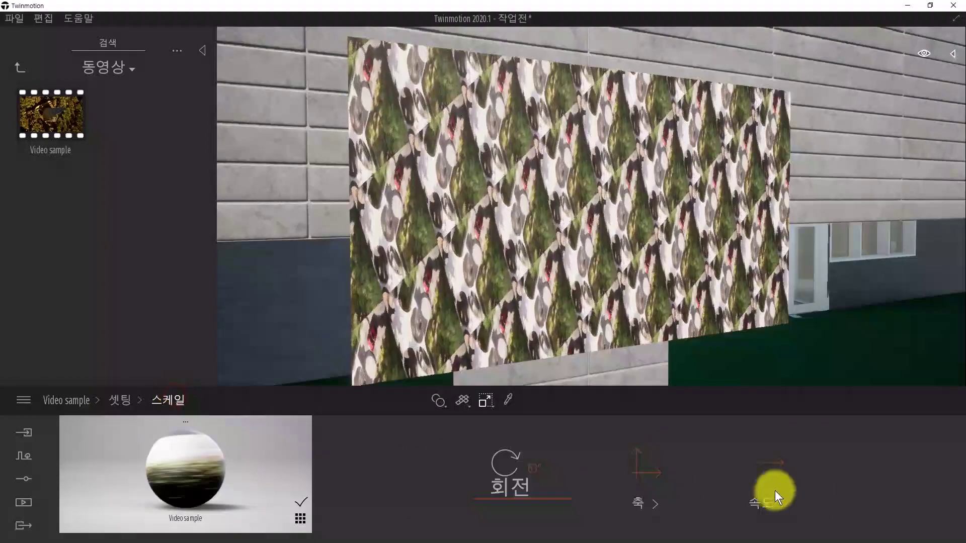
click(769, 472)
drag(605, 510, 575, 486)
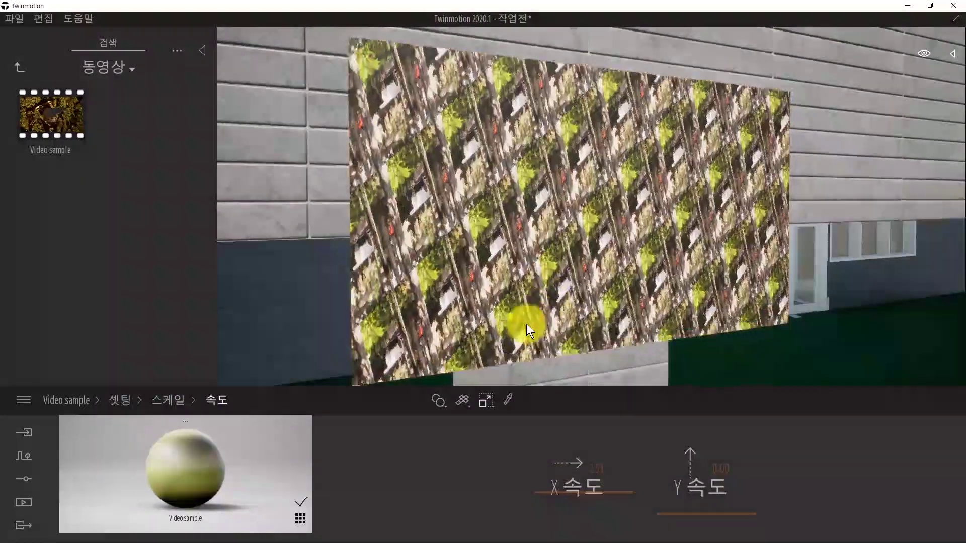